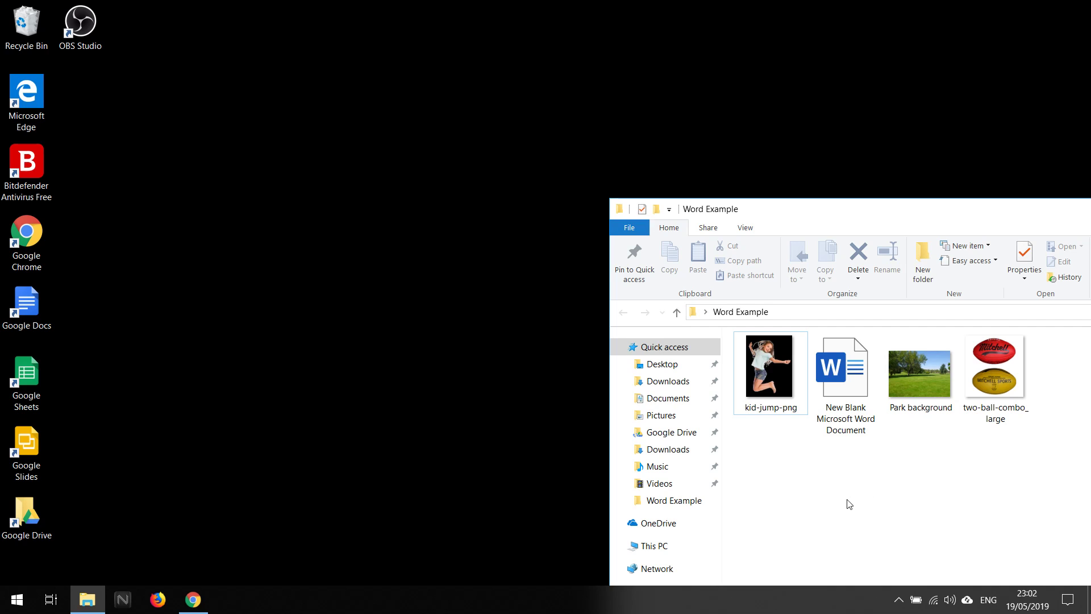
Select the New Blank Microsoft Word Document in the Word Example folder
left_click(843, 385)
Open the blank document and drag the Park background photo onto its page
double_click(843, 385)
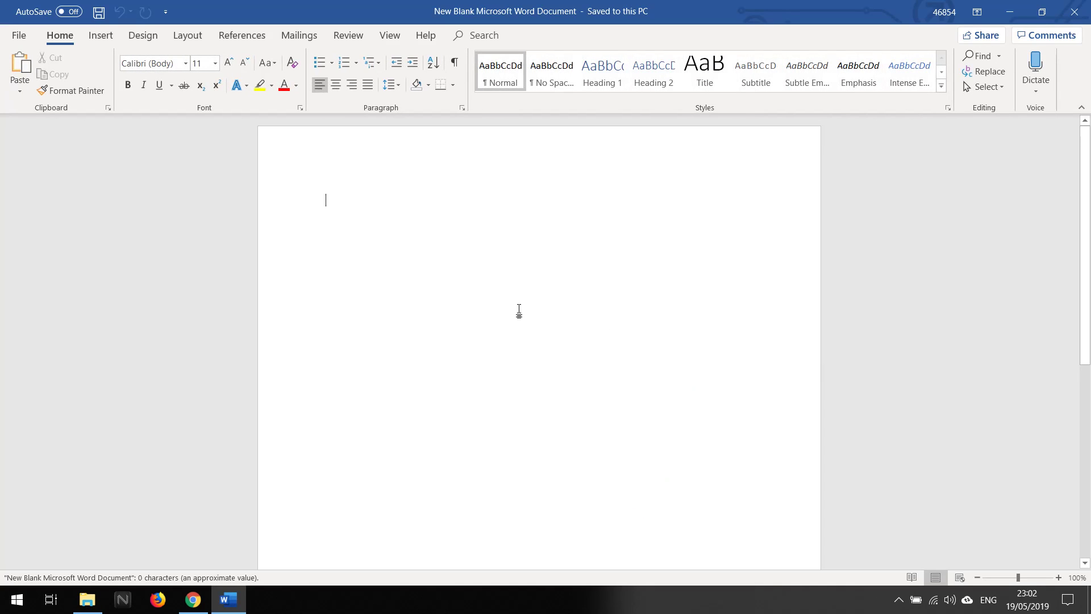
left_click(88, 601)
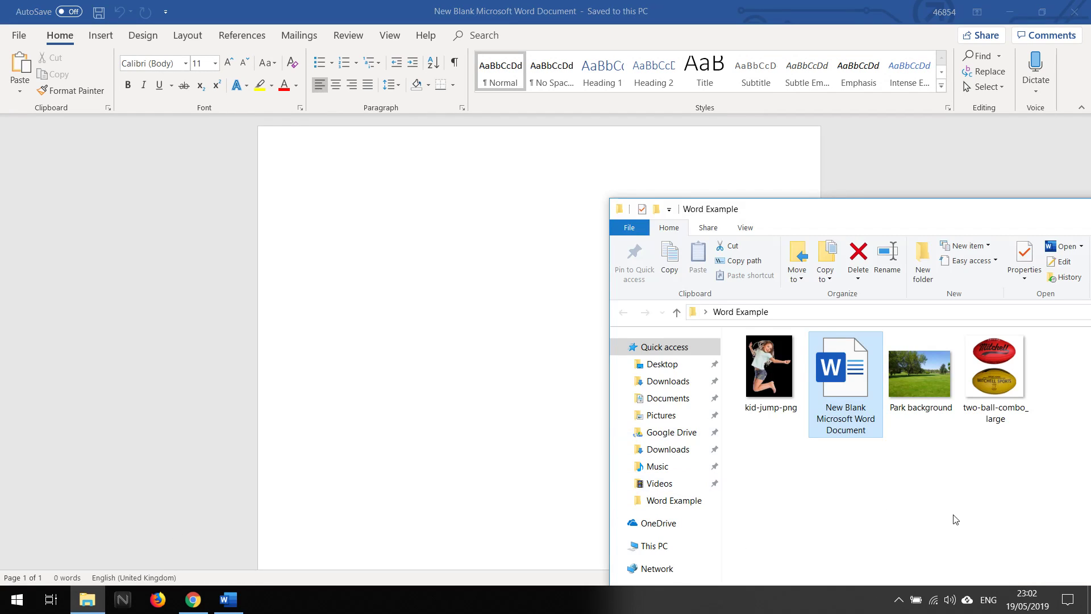
left_click(929, 385)
left_click_drag(929, 385, 385, 319)
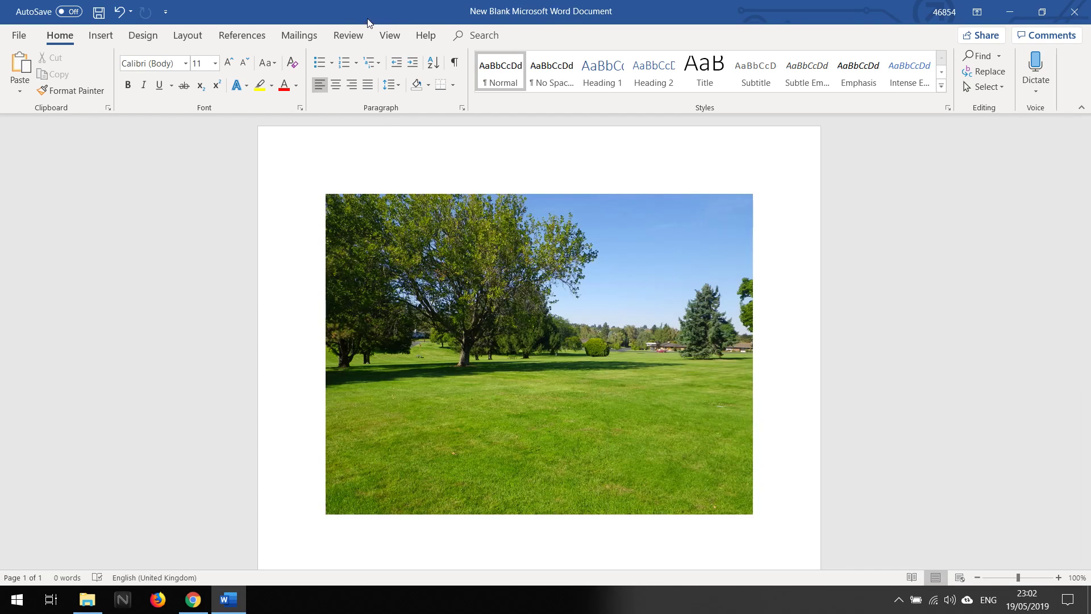
Open Insert > Pictures, cancel without inserting, and bring the Word Example folder back
left_click(101, 35)
left_click(146, 56)
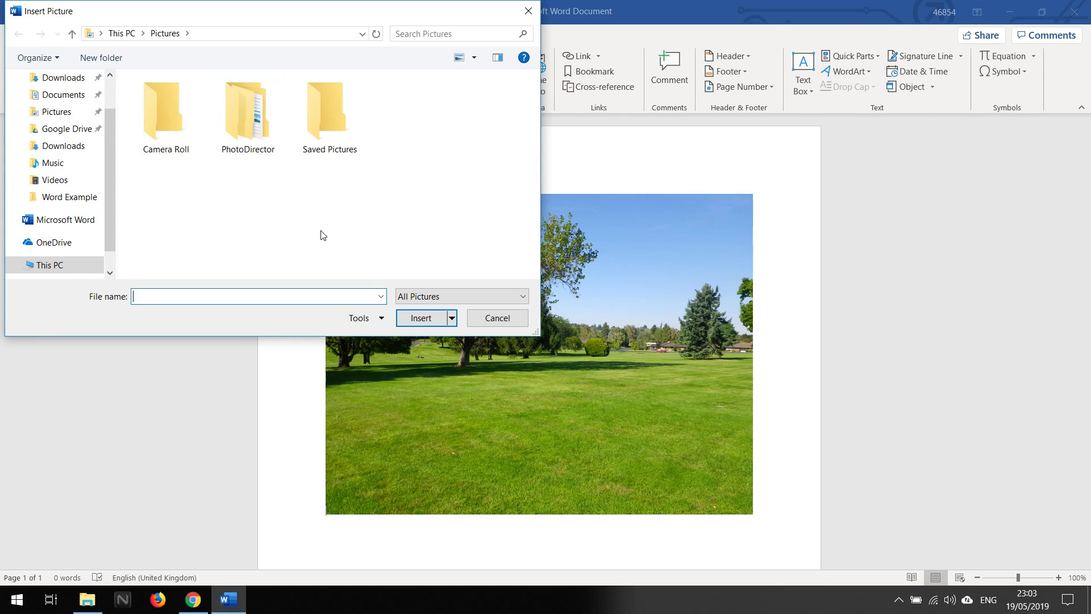
left_click(497, 316)
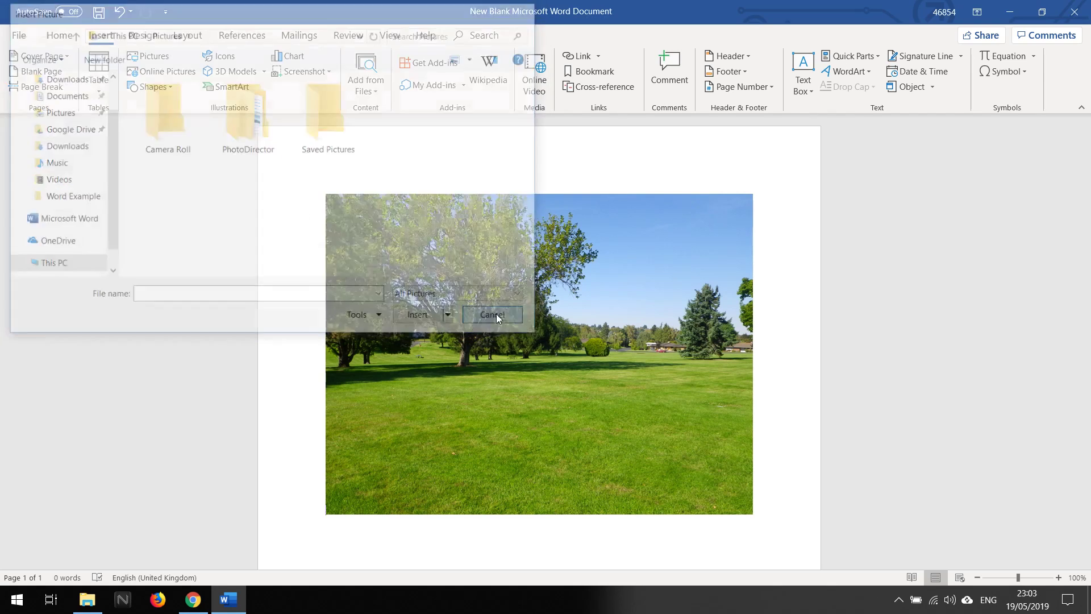
left_click(87, 599)
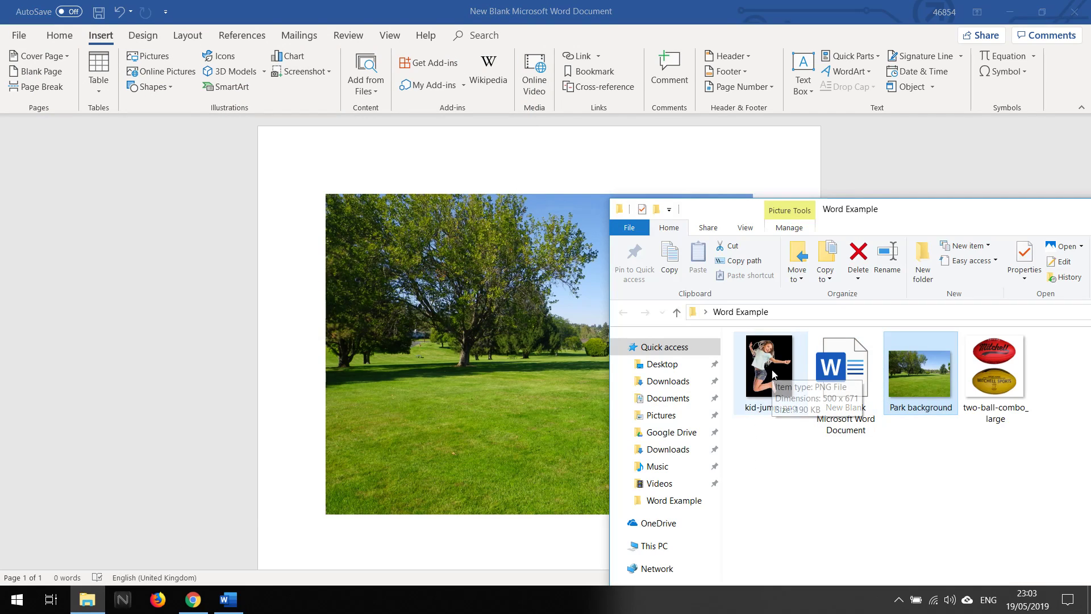
Drag kid-jump-png onto the page above the park photo and select it
left_click(774, 374)
left_click_drag(773, 373, 395, 517)
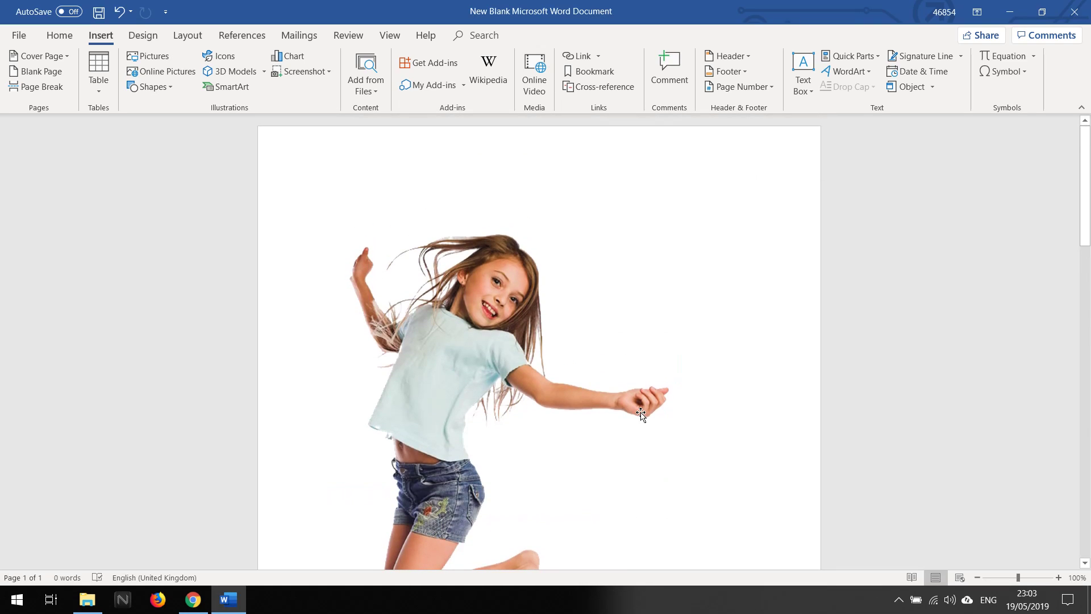
scroll(641, 415, "down", 10)
scroll(641, 415, "up", 10)
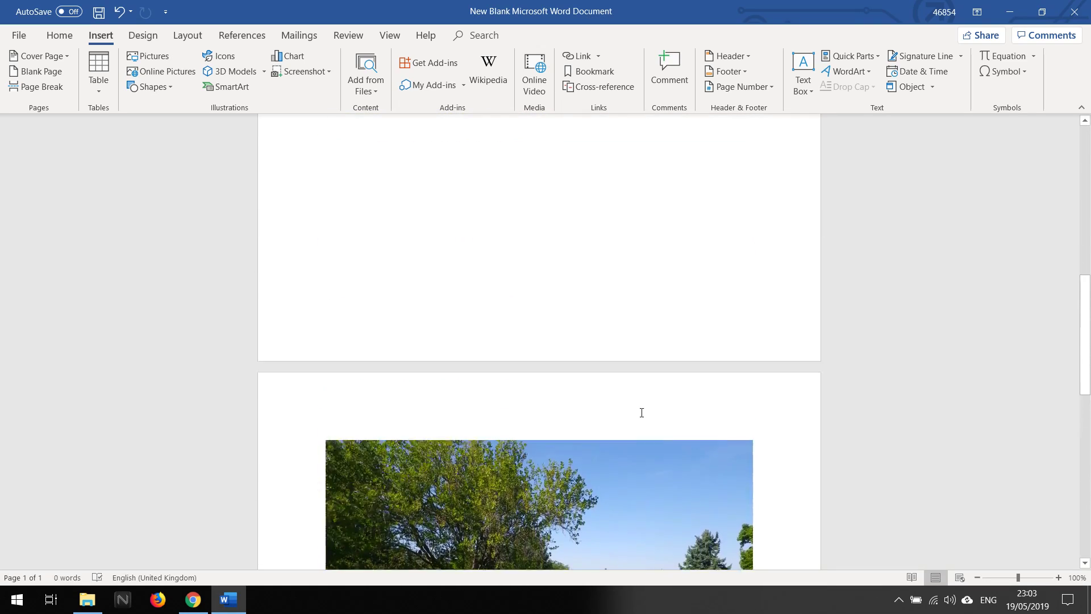
left_click(448, 335)
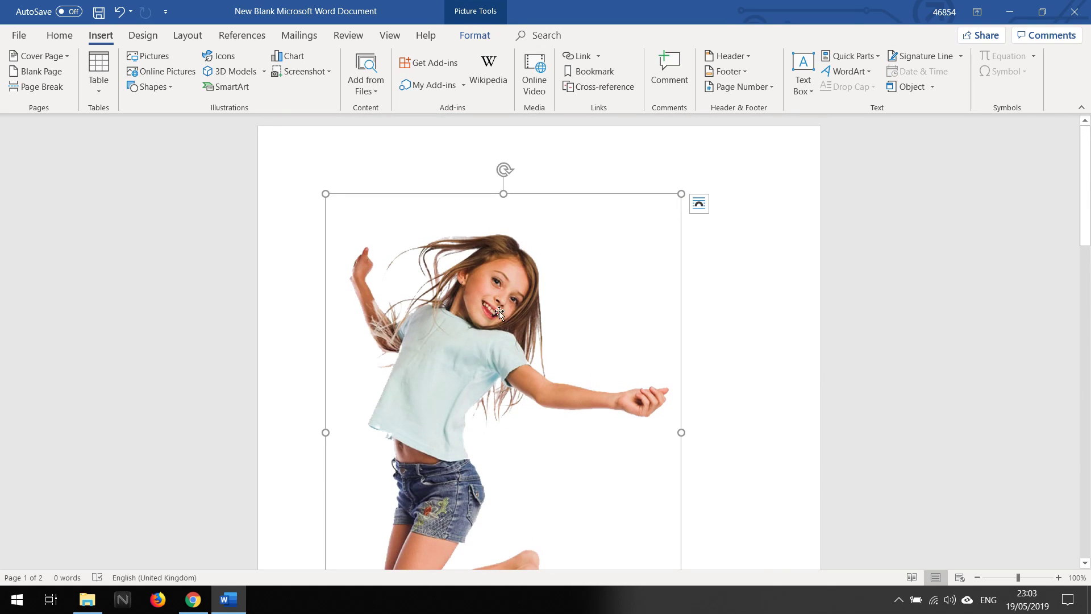
Set the girl picture's text wrapping to In Front of Text
right_click(439, 338)
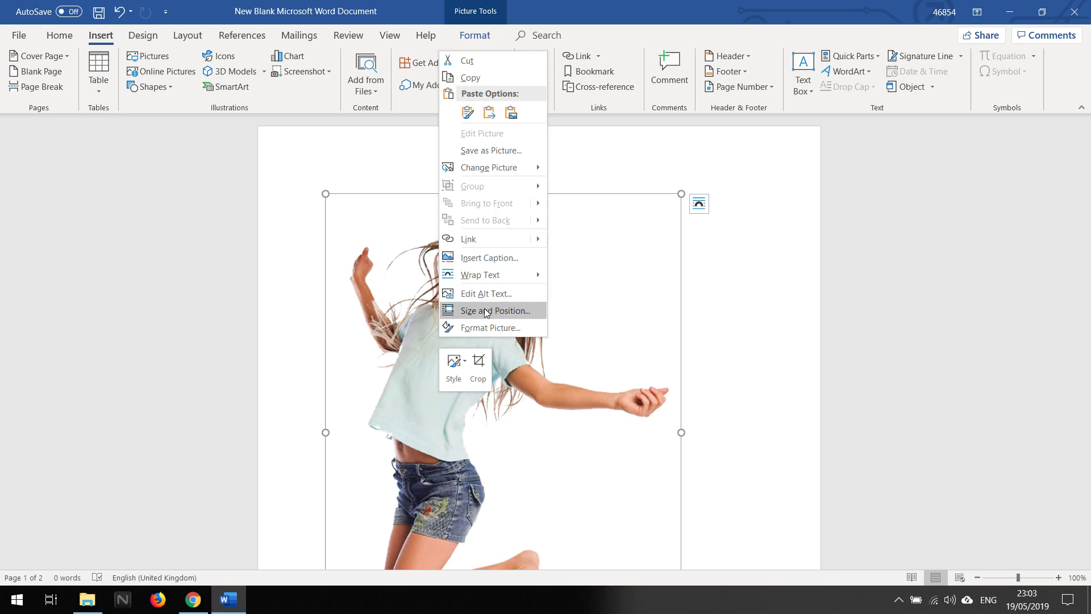
mouse_move(507, 279)
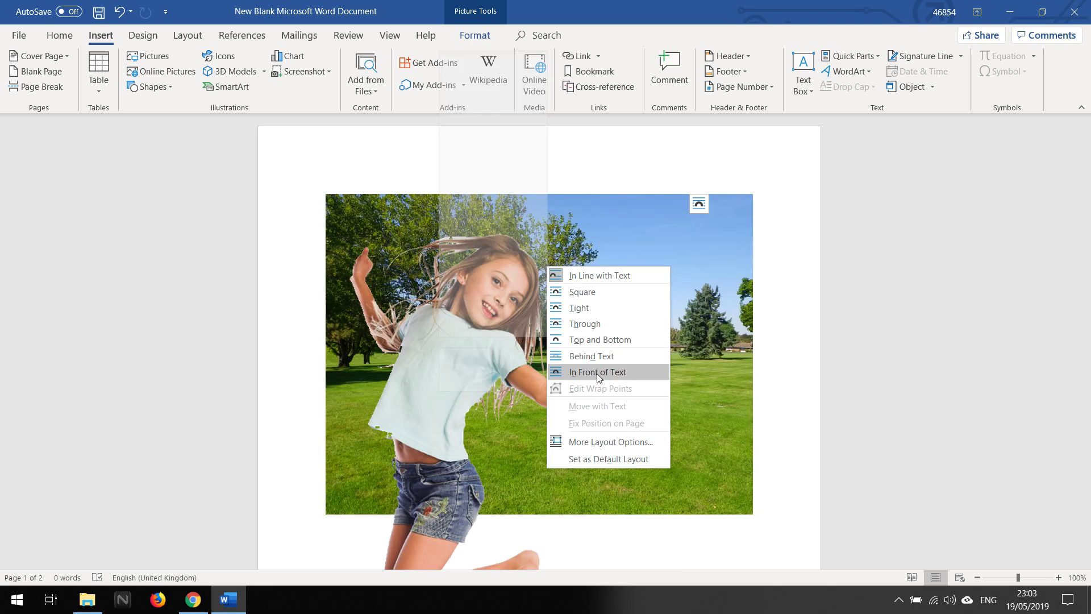
left_click(596, 373)
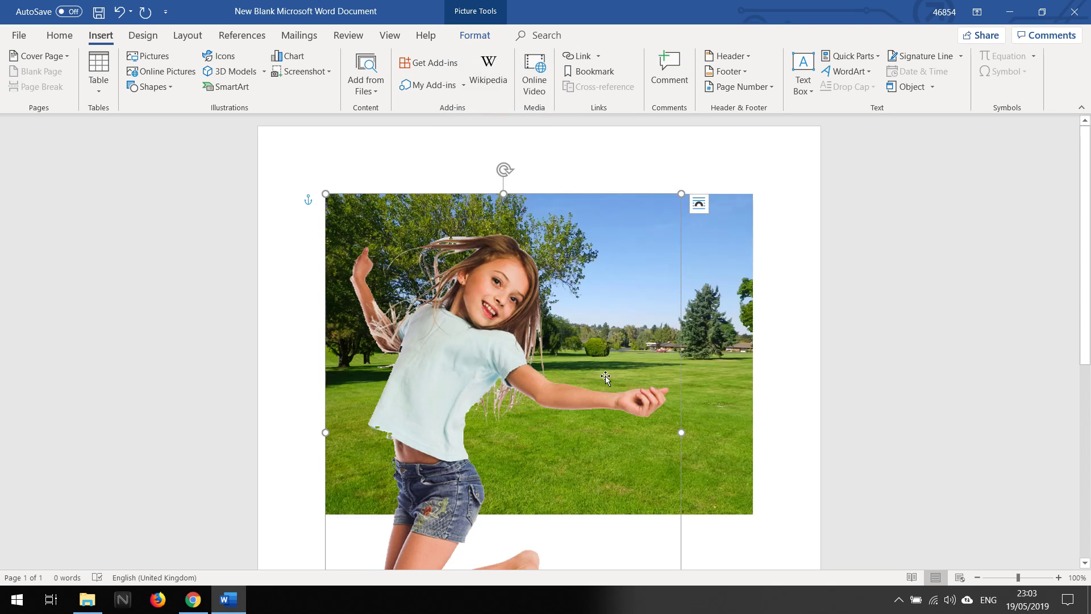
Shrink the jumping girl to a small figure at the park photo's upper left
scroll(605, 376, "down", 3)
scroll(606, 376, "up", 2)
scroll(606, 377, "down", 1)
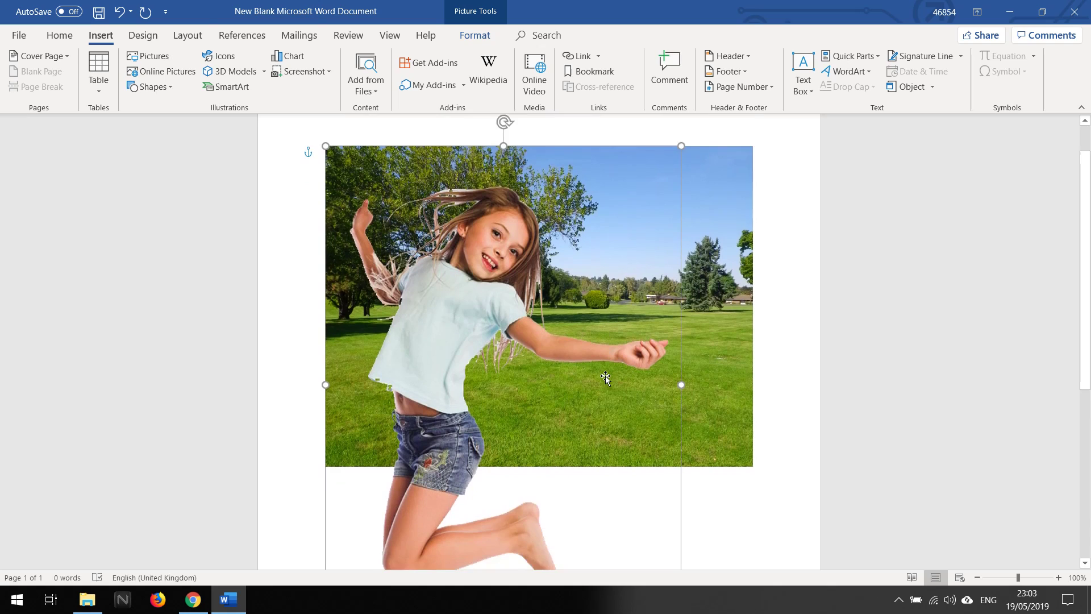
scroll(605, 376, "up", 1)
scroll(606, 376, "down", 4)
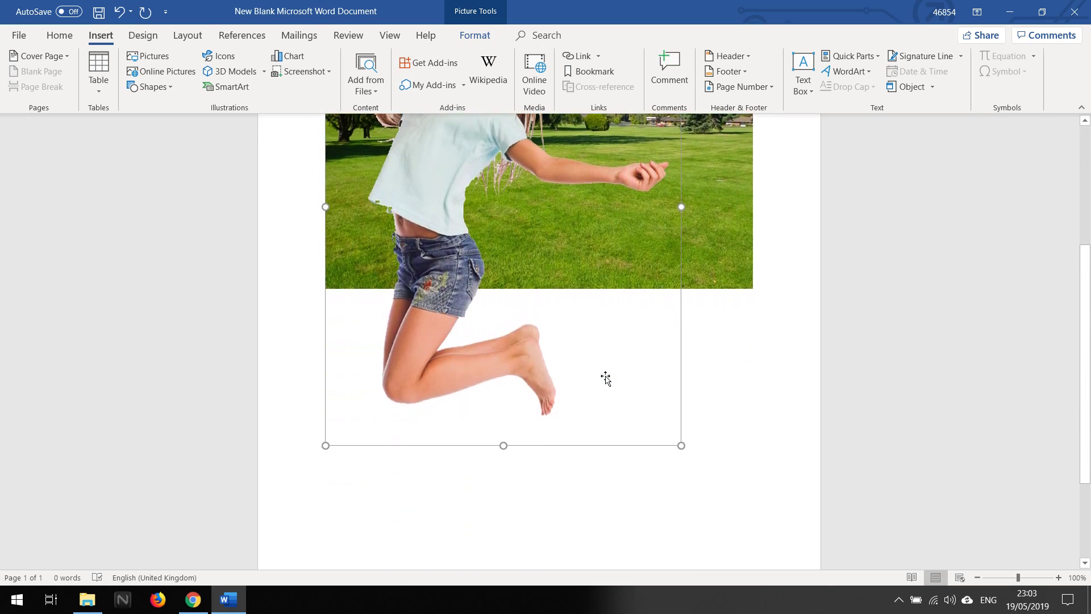
scroll(606, 376, "up", 4)
scroll(606, 376, "up", 1)
scroll(606, 377, "down", 6)
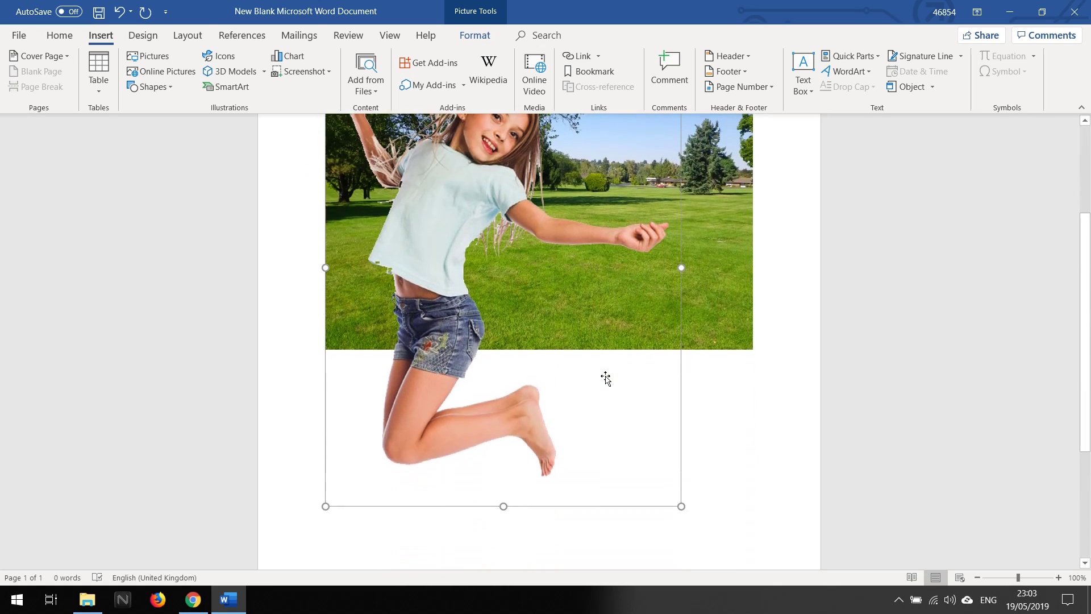
scroll(605, 377, "up", 4)
scroll(605, 377, "down", 3)
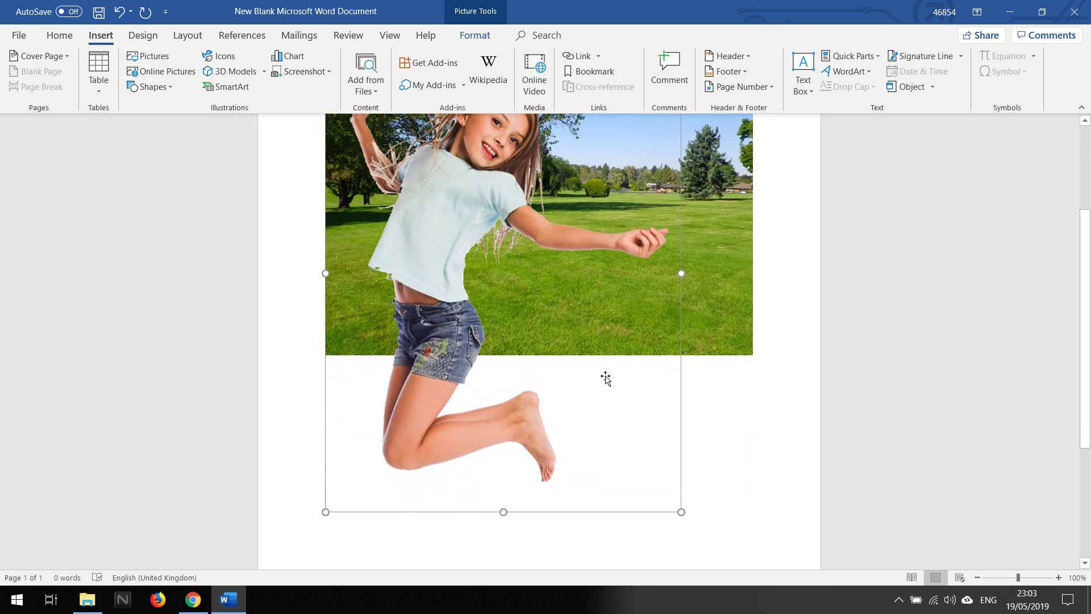
scroll(606, 377, "up", 1)
scroll(605, 377, "up", 4)
scroll(605, 377, "down", 5)
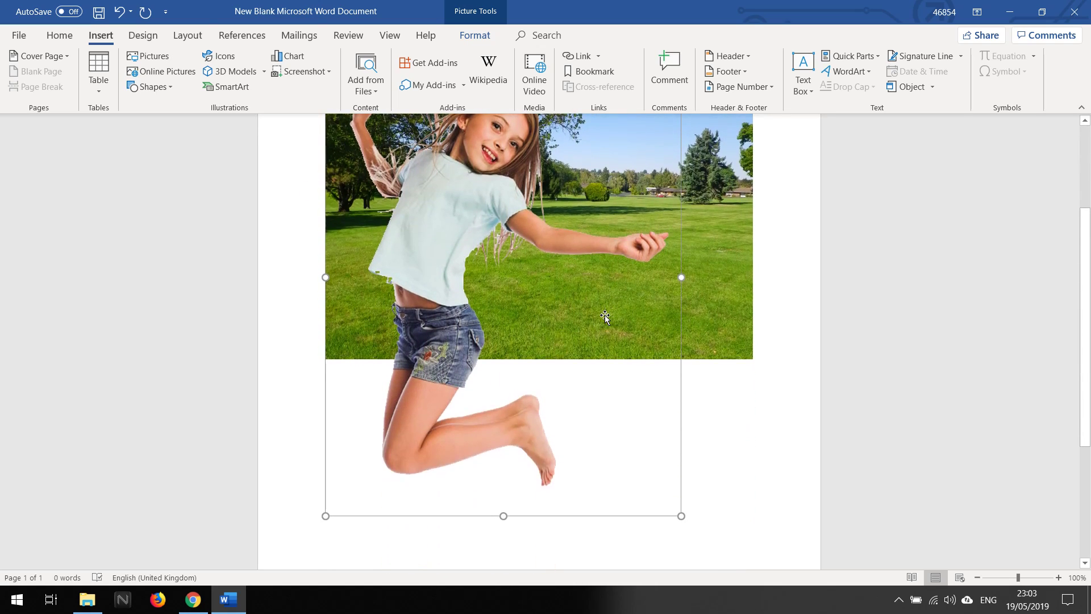
scroll(606, 317, "up", 4)
scroll(605, 317, "up", 1)
scroll(605, 317, "down", 5)
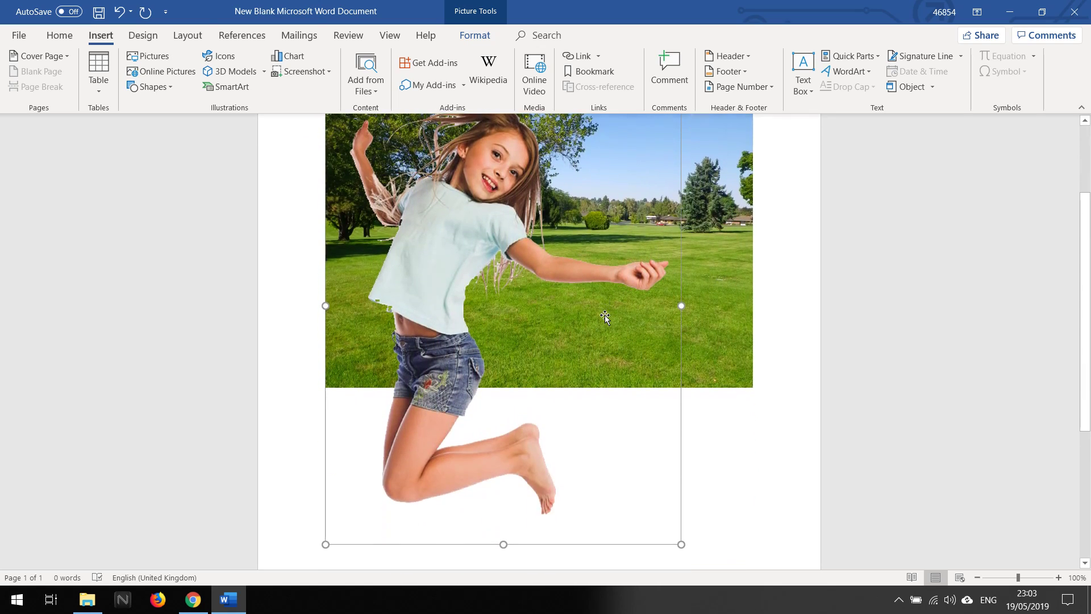
scroll(606, 317, "up", 1)
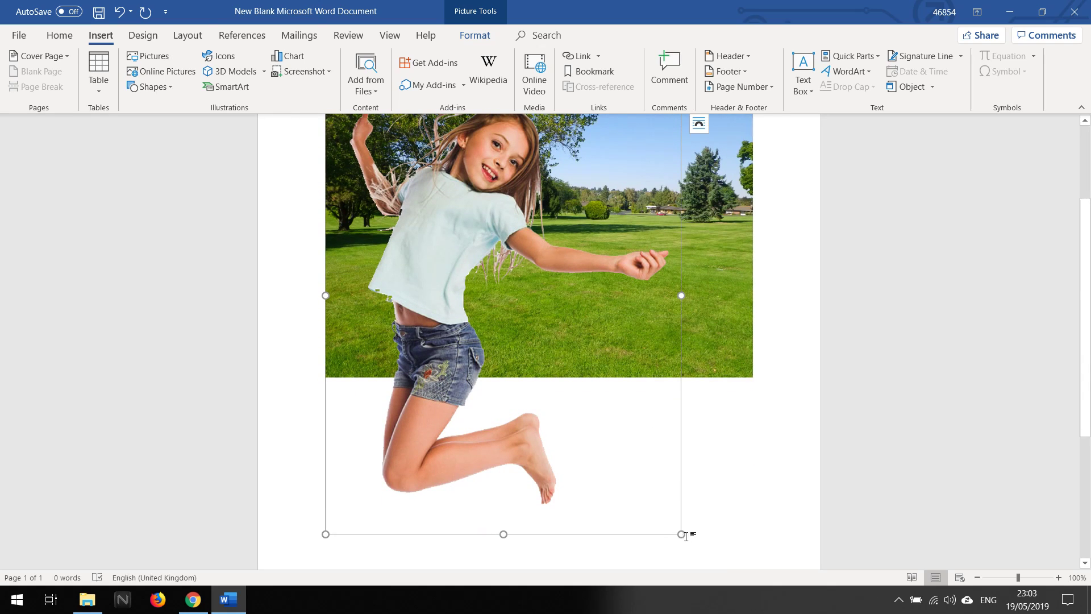
left_click_drag(665, 513, 445, 233)
Resize the girl proportionally and drag her onto the middle of the lawn
scroll(446, 233, "up", 3)
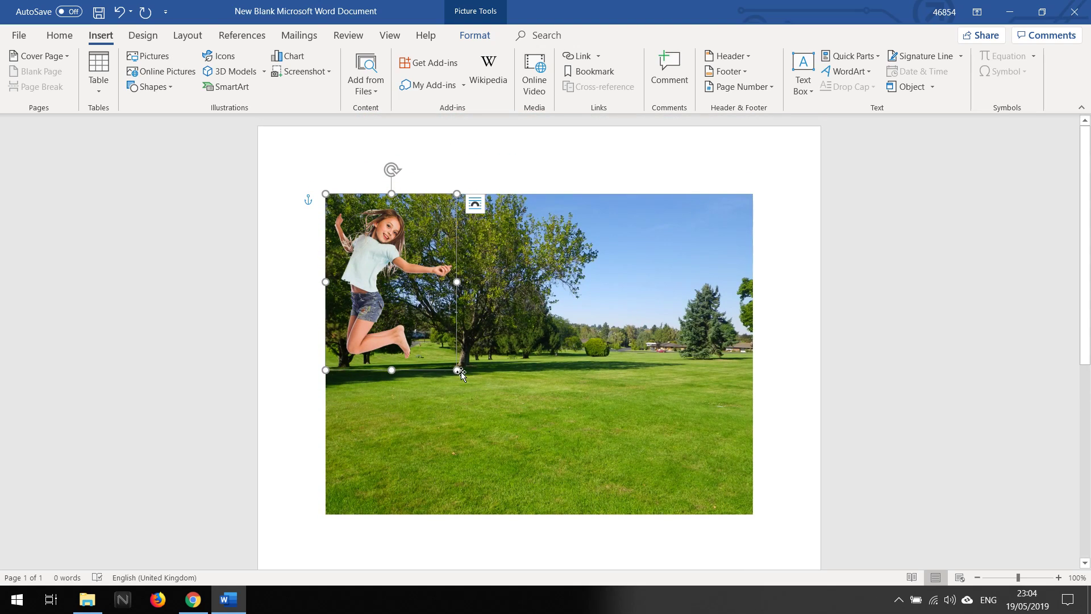
left_click_drag(462, 372, 411, 323)
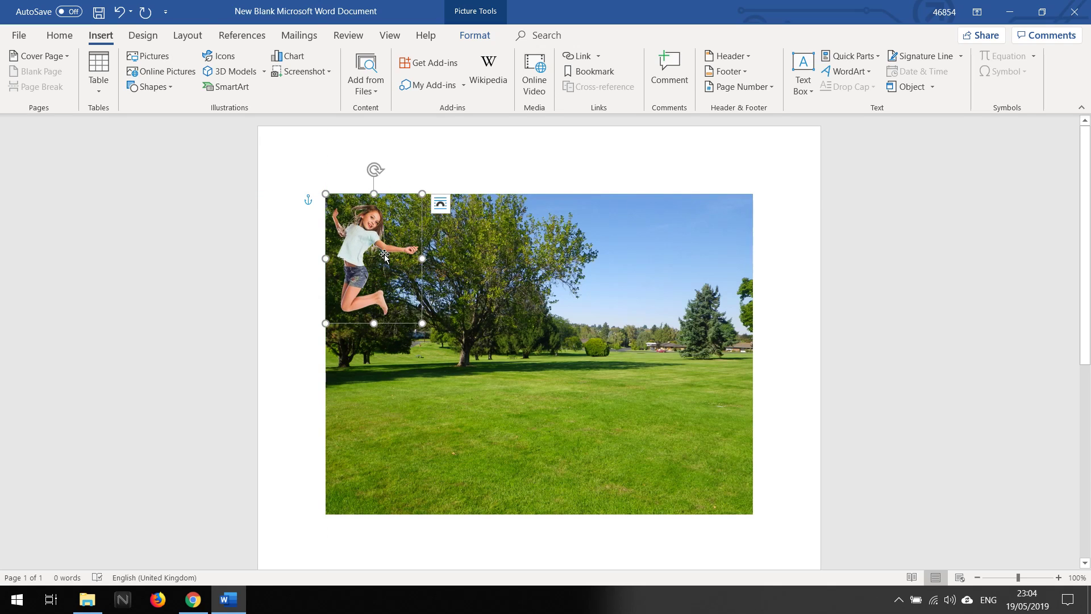
left_click_drag(384, 254, 399, 435)
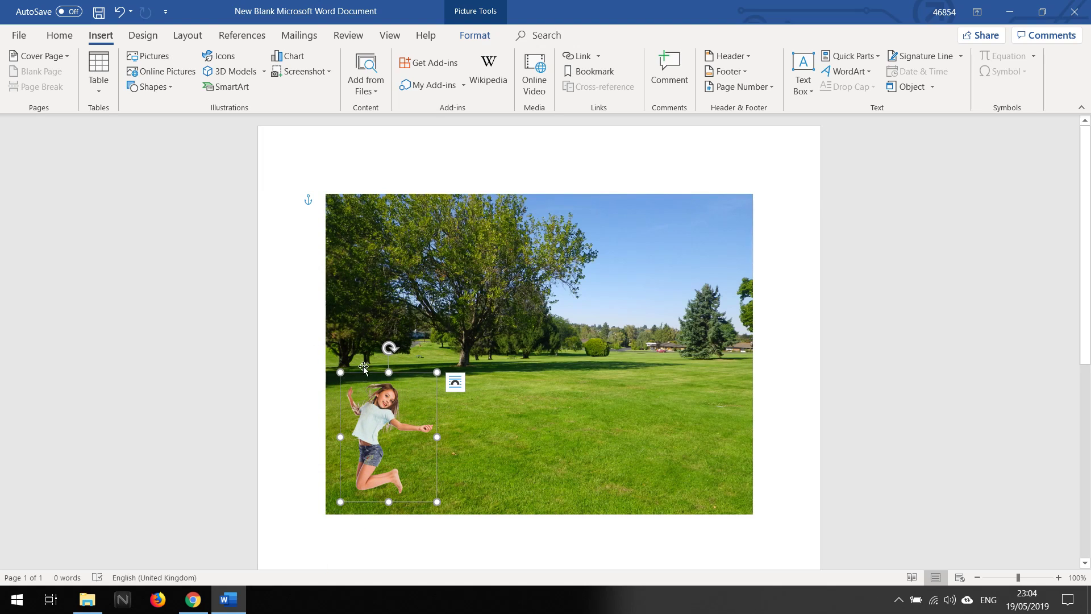
left_click_drag(437, 439, 615, 450)
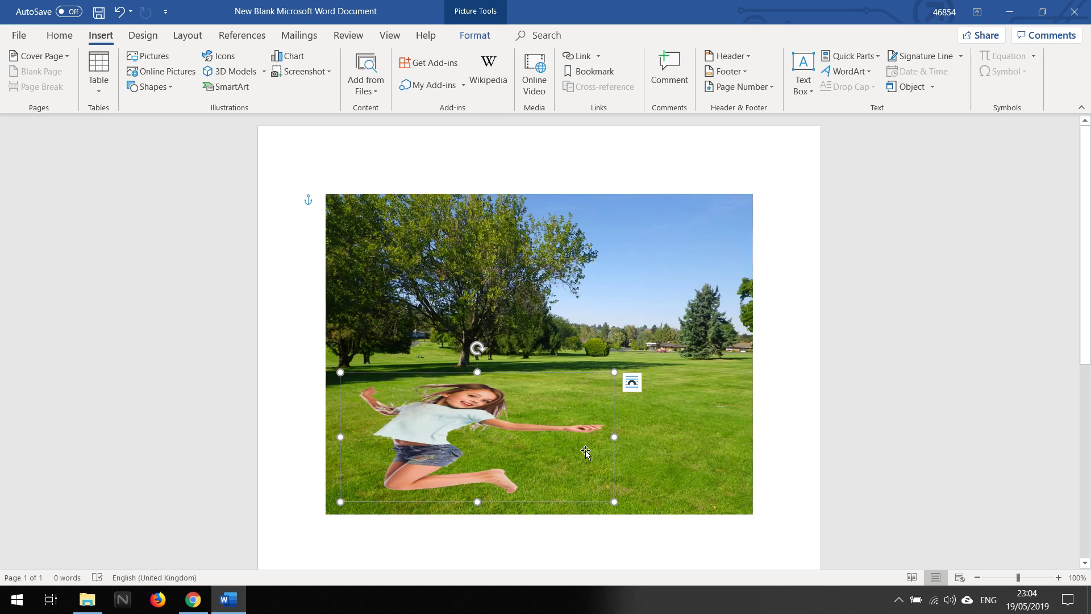
left_click(120, 16)
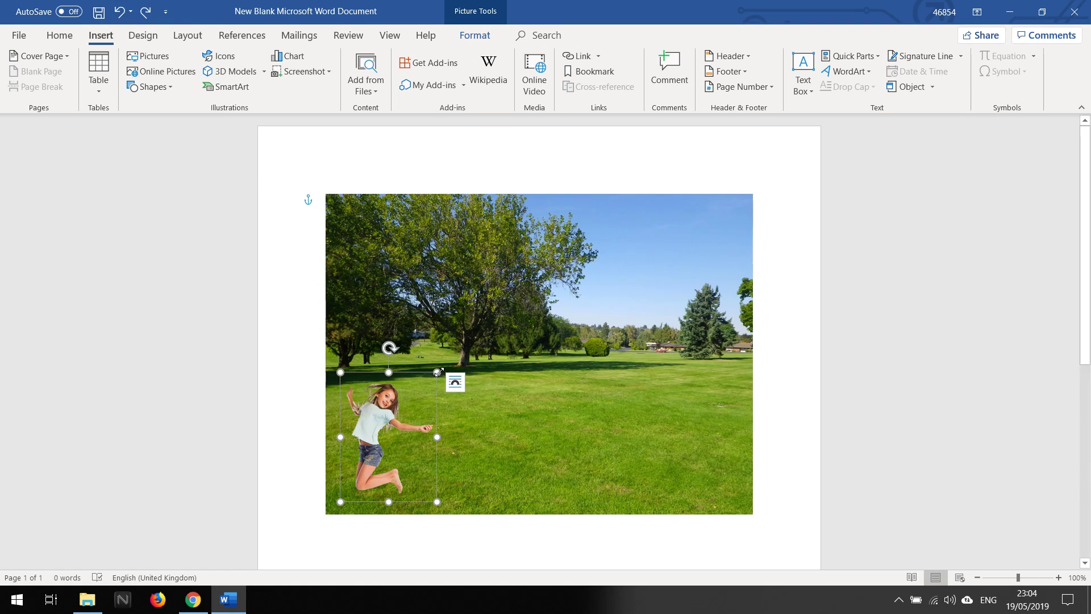
mouse_move(438, 373)
left_mouse_down()
mouse_move(524, 246)
mouse_move(447, 359)
left_mouse_up()
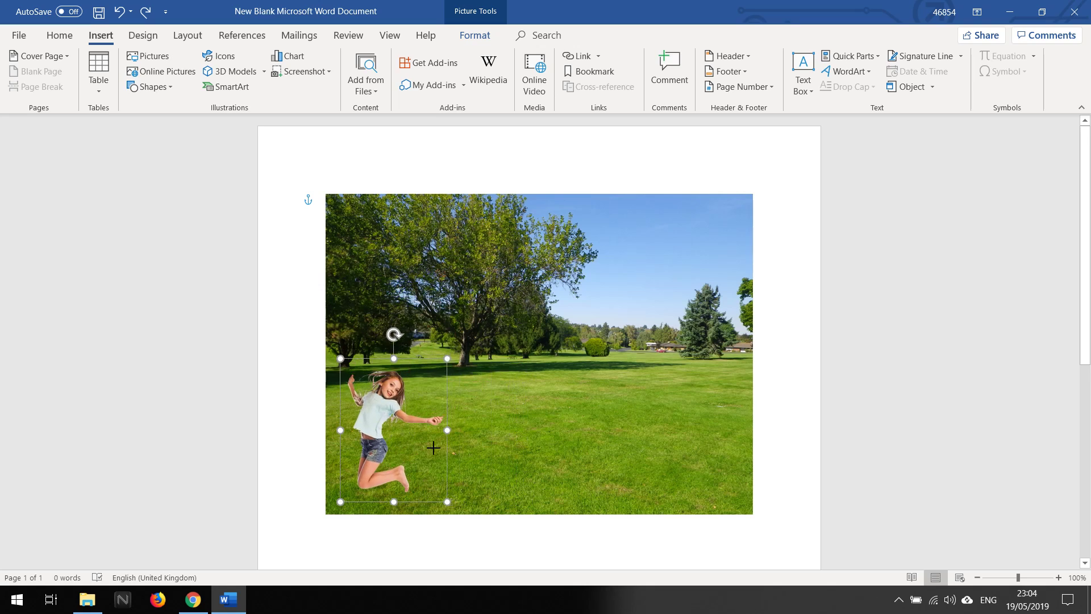
left_click_drag(434, 447, 419, 483)
left_click_drag(380, 452, 447, 452)
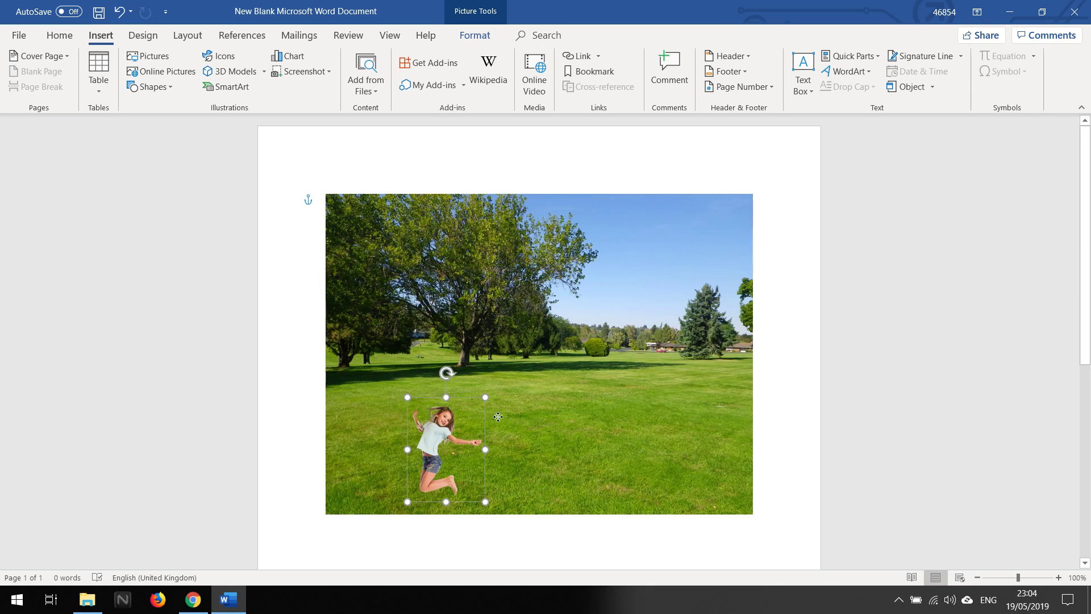
left_click_drag(498, 417, 474, 414)
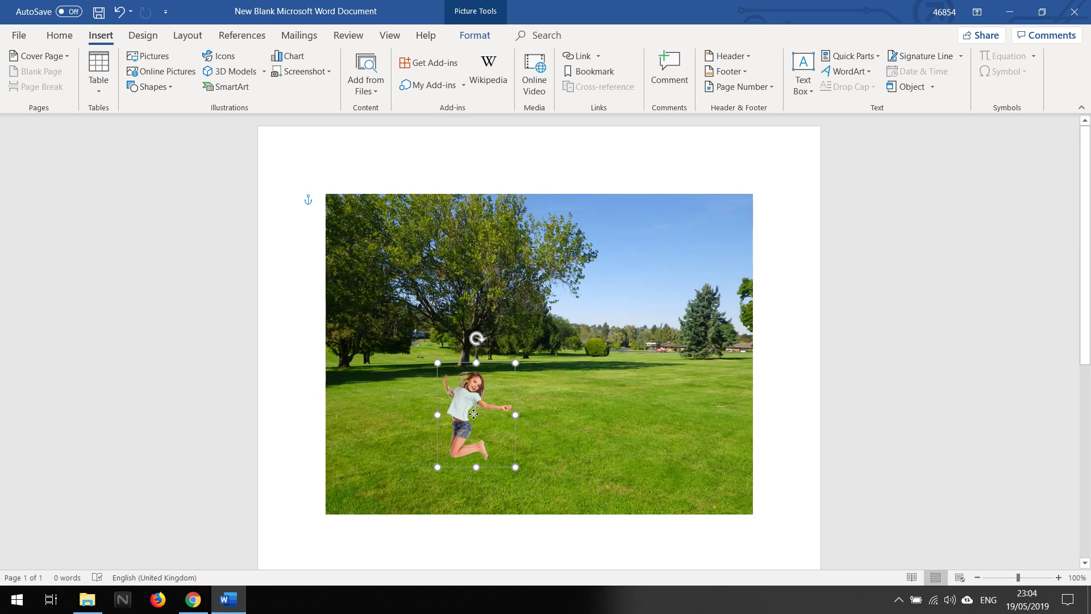
left_click(586, 420)
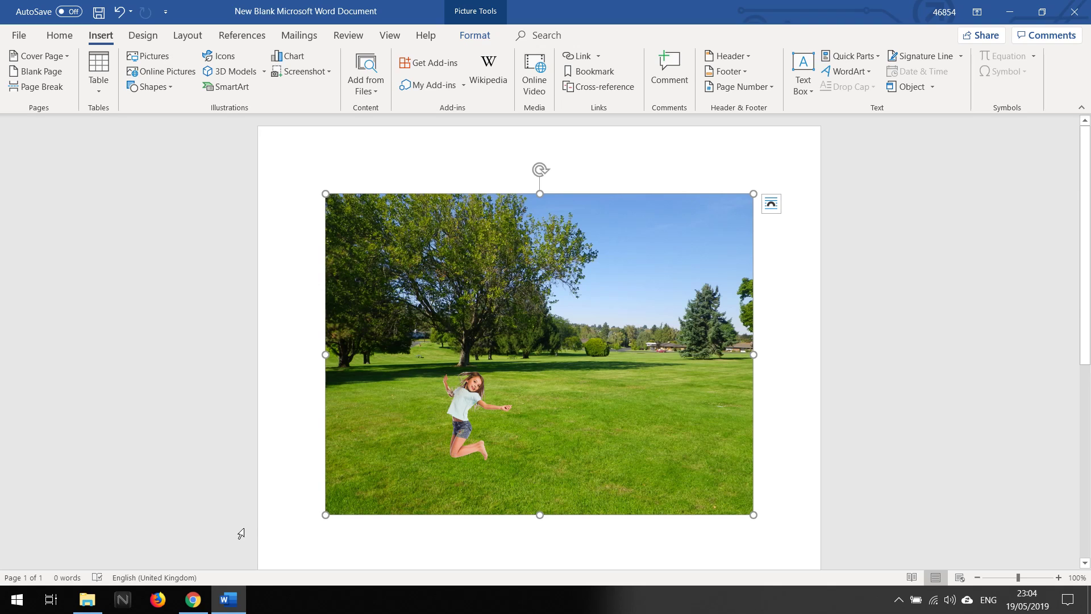
Drag the two-ball-combo image from the Word Example folder onto the page and select it
mouse_move(86, 600)
left_click(115, 568)
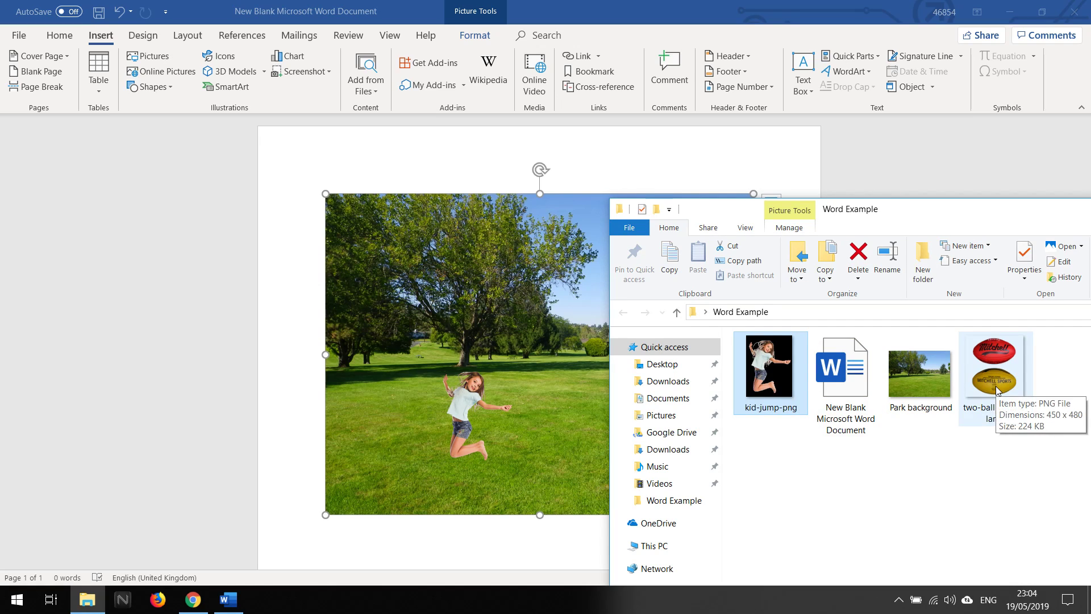
left_click_drag(996, 390, 567, 496)
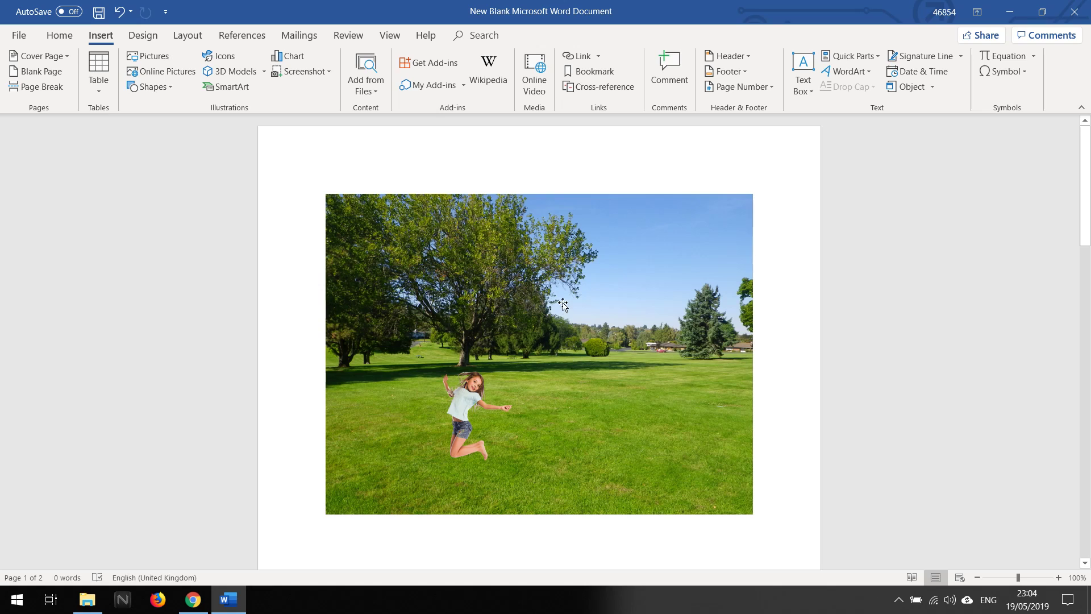
scroll(556, 404, "down", 10)
left_click(544, 350)
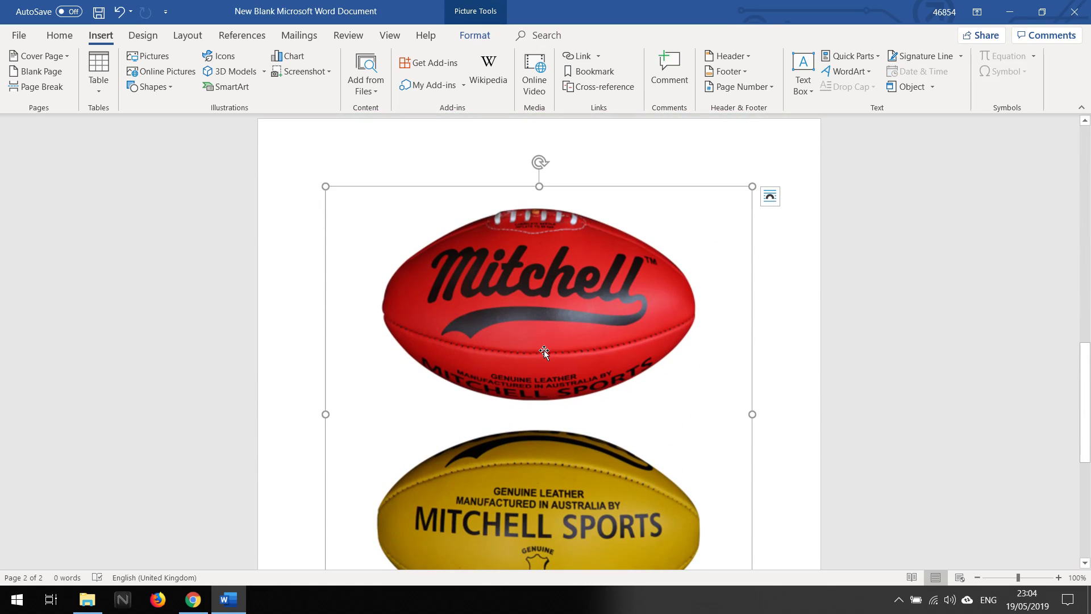
Set the footballs picture to In Front of Text and shrink it onto the lawn beside the girl
right_click(544, 350)
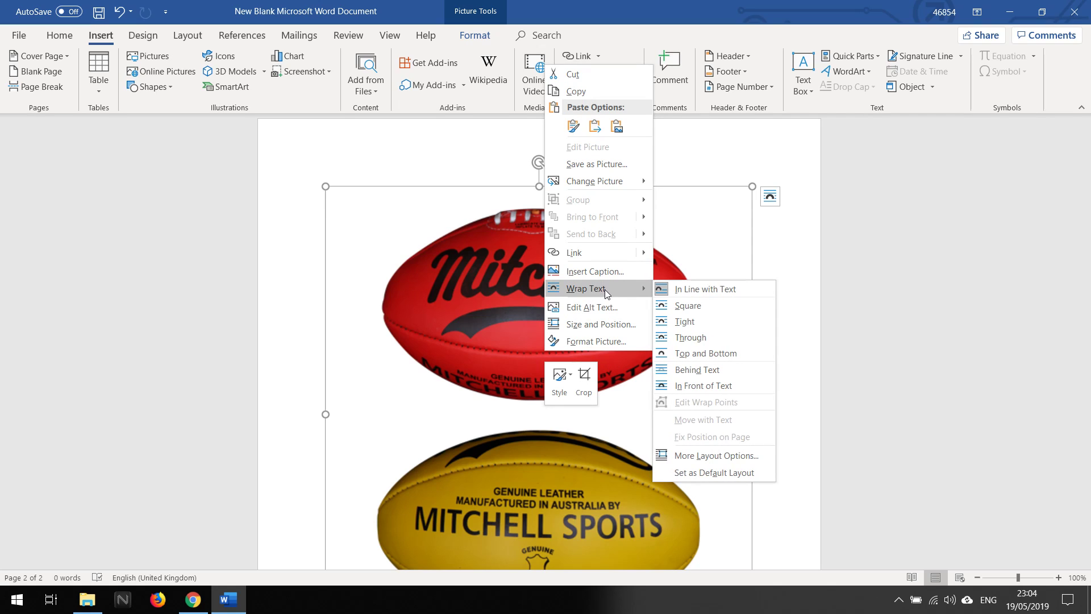
left_click(697, 353)
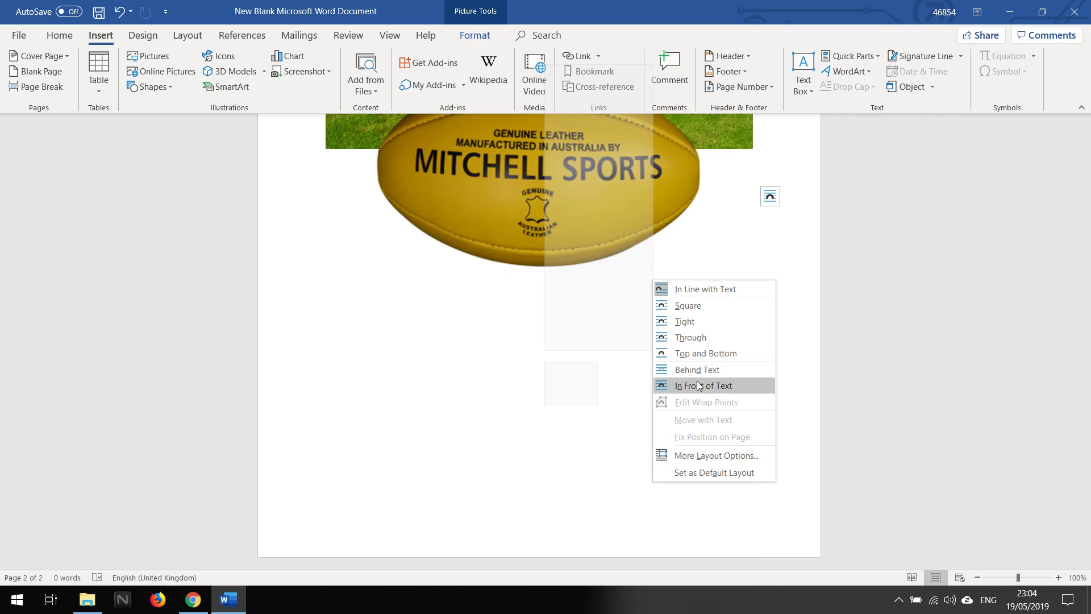
left_click(696, 381)
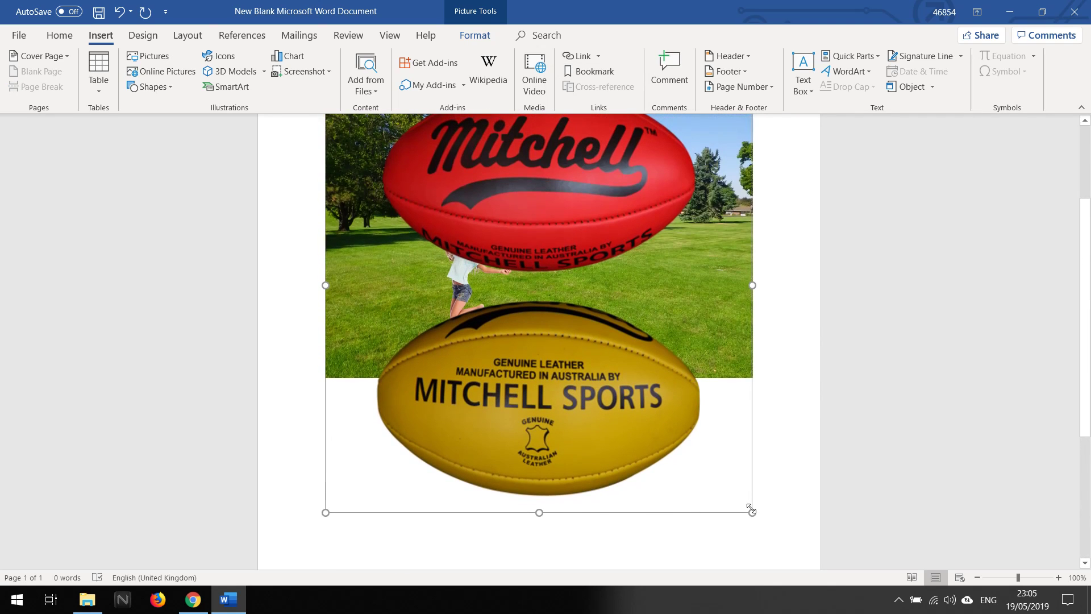
left_click_drag(752, 511, 462, 204)
scroll(545, 338, "up", 2)
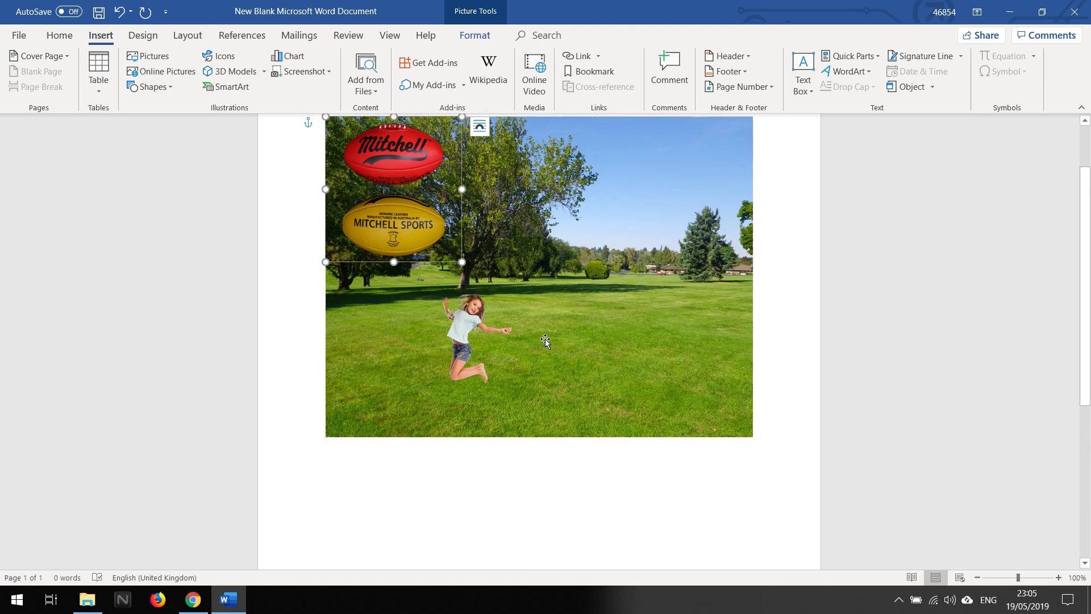
scroll(544, 339, "up", 2)
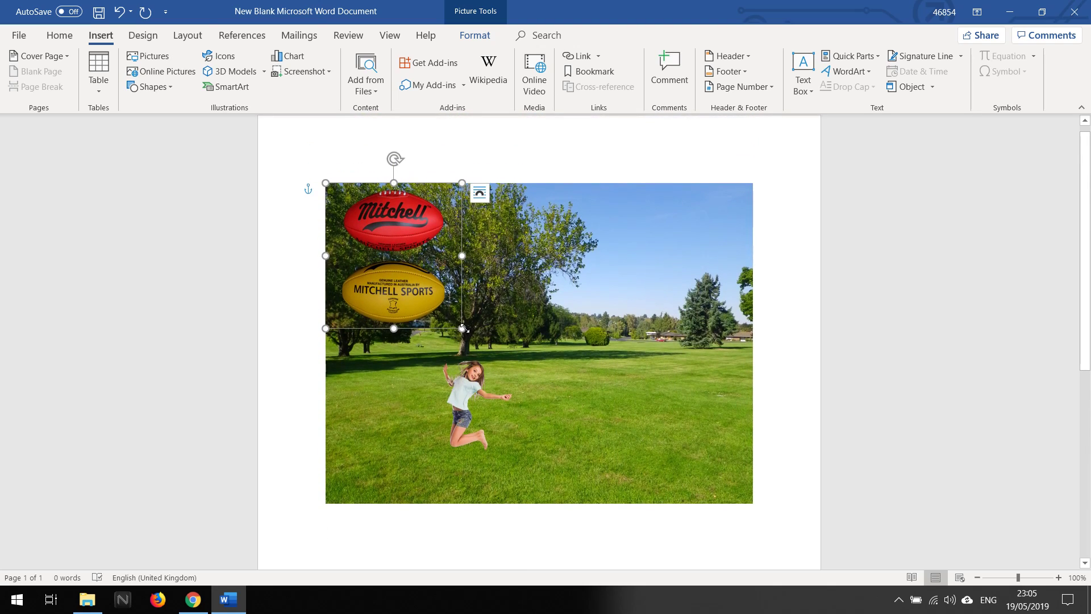
left_click_drag(463, 328, 567, 426)
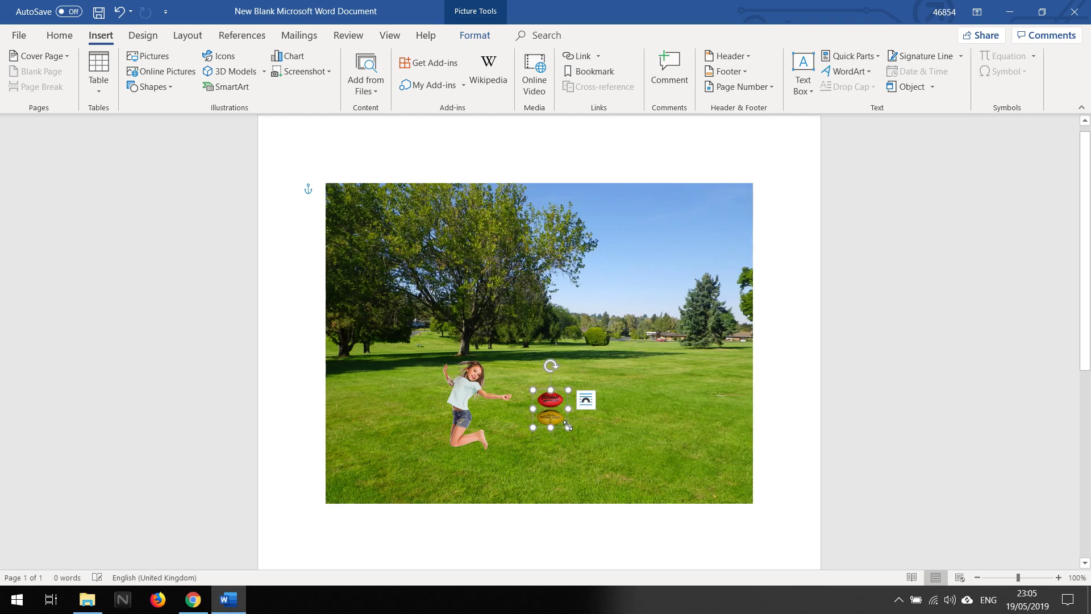
Crop the footballs picture to only the red ball and move it to the girl's hand
left_click(628, 430)
left_click(555, 414)
right_click(555, 414)
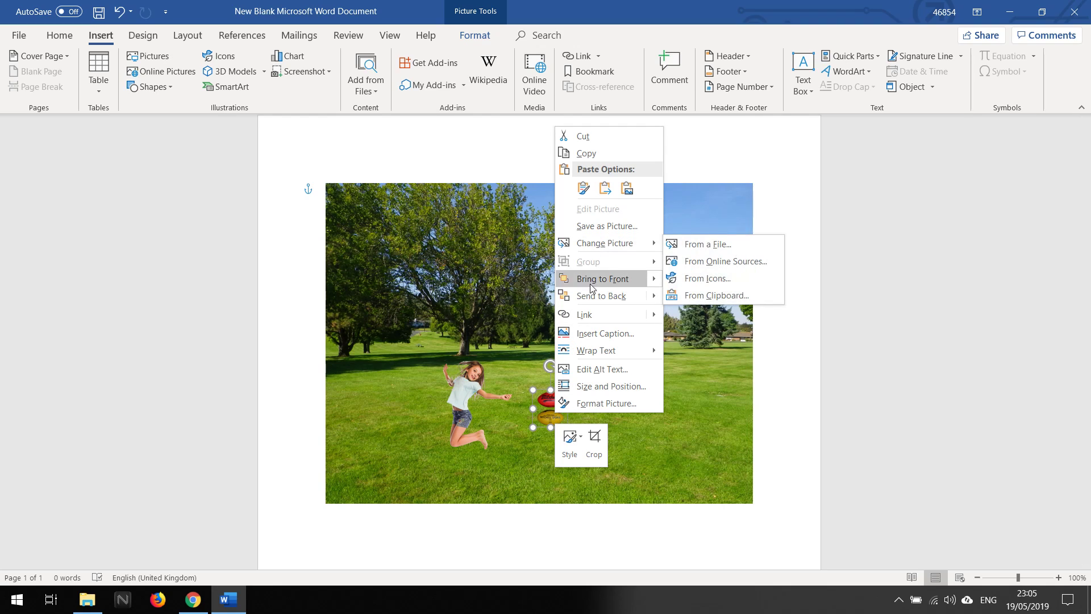
left_click(601, 450)
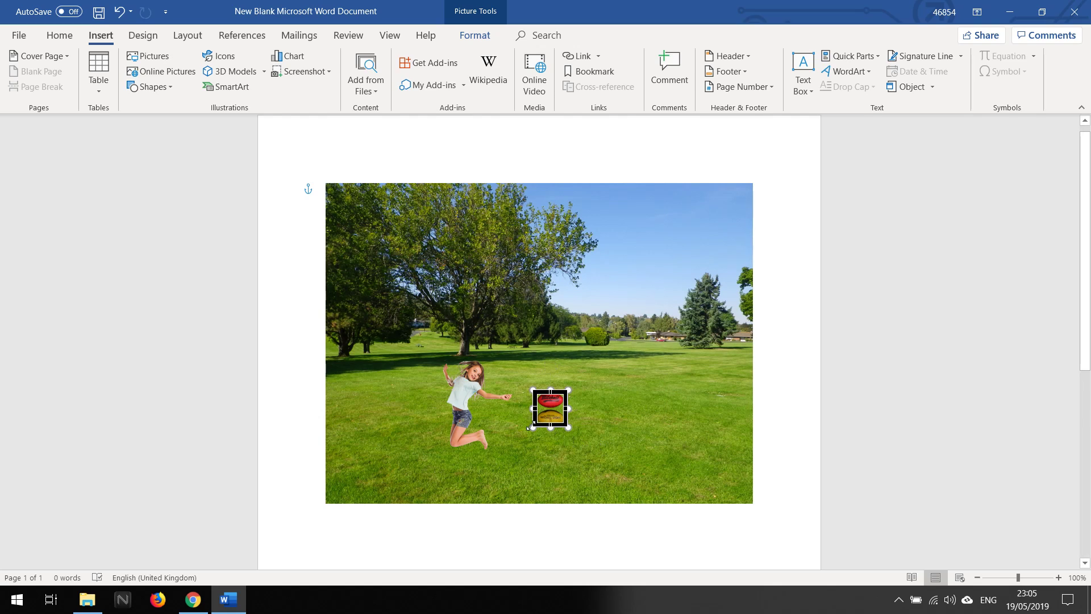
left_click_drag(535, 422, 533, 409)
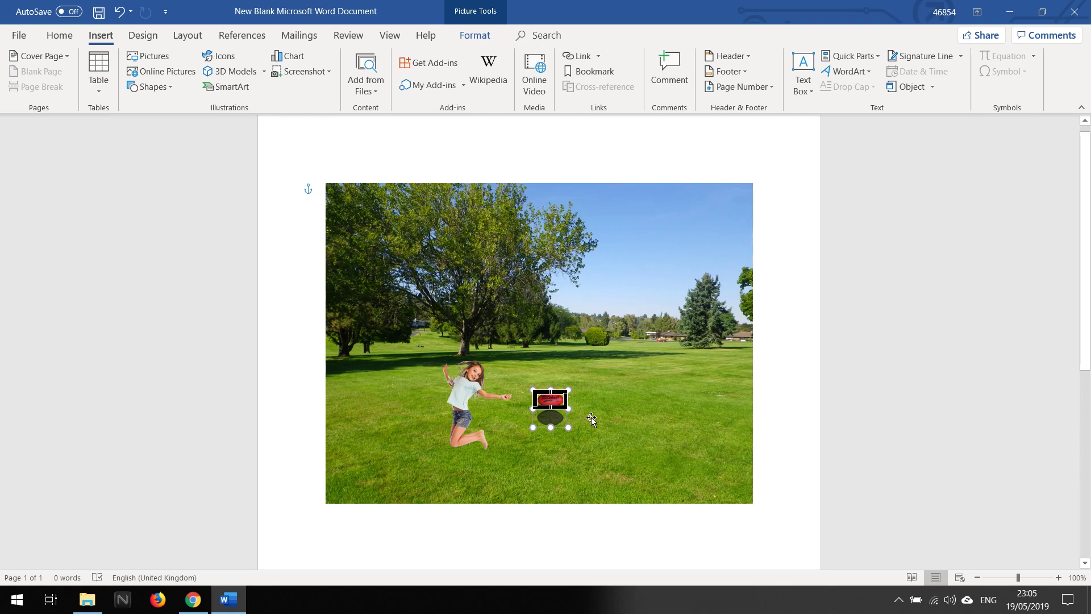
left_click(591, 419)
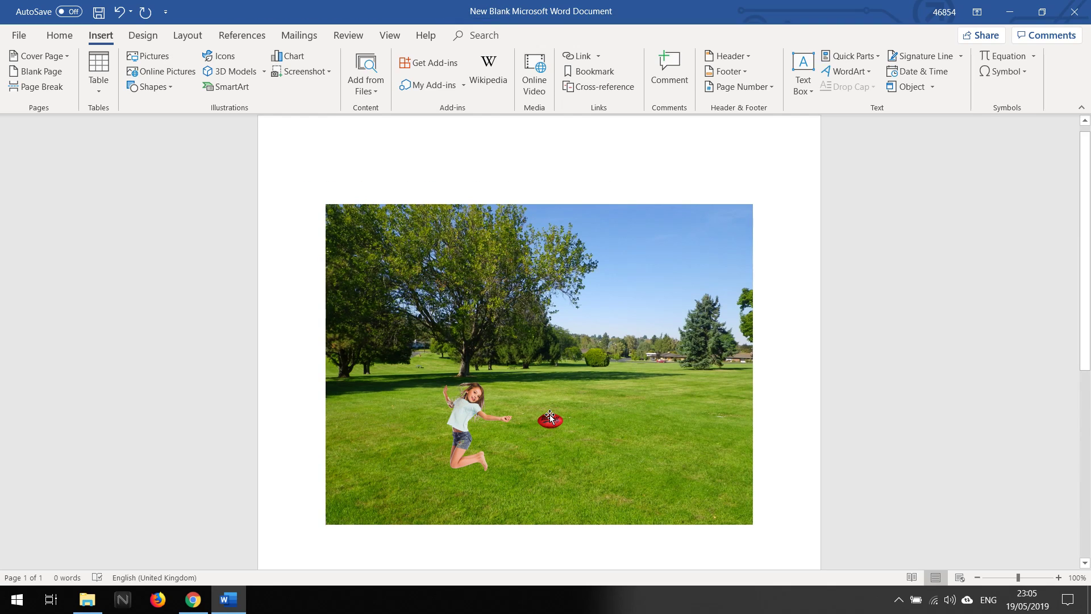
left_click_drag(550, 419, 507, 410)
left_click(602, 400)
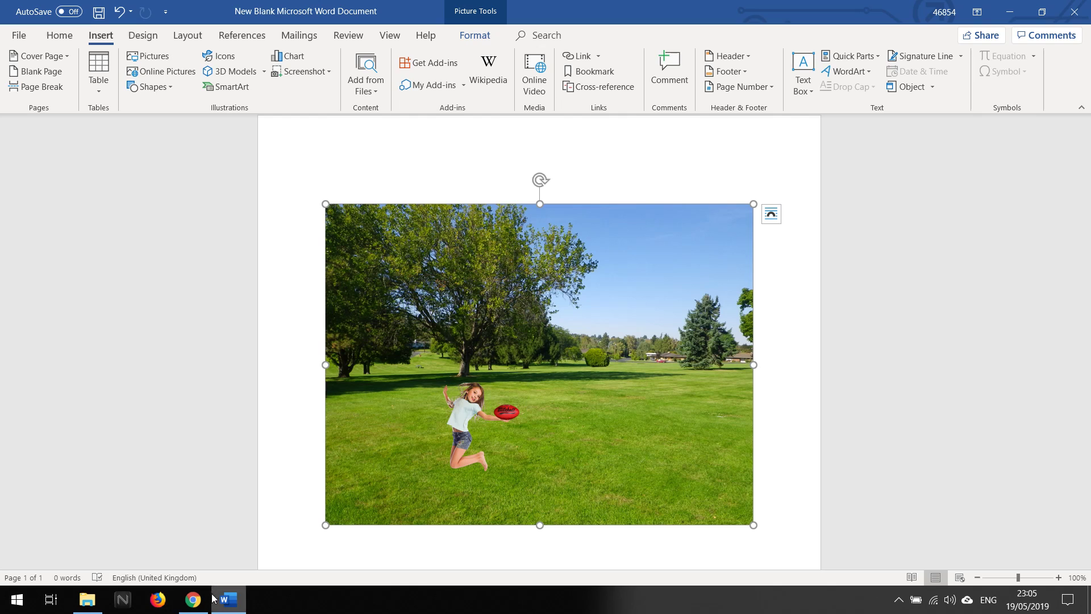
Copy the Canyon gravel bike image from Chrome's bike search results and go back to Word
left_click(195, 607)
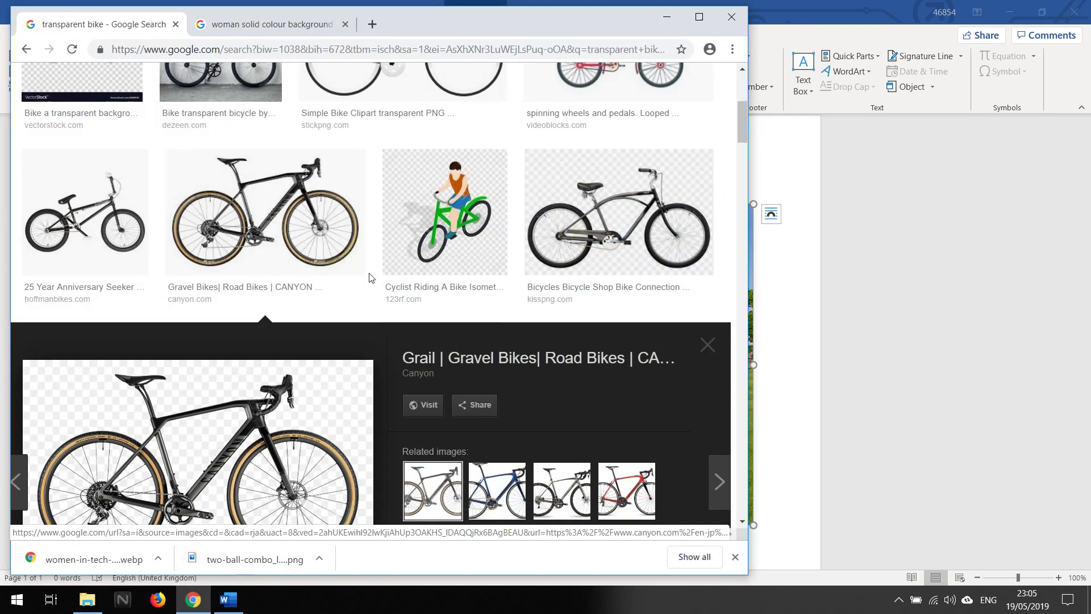
left_click(370, 278)
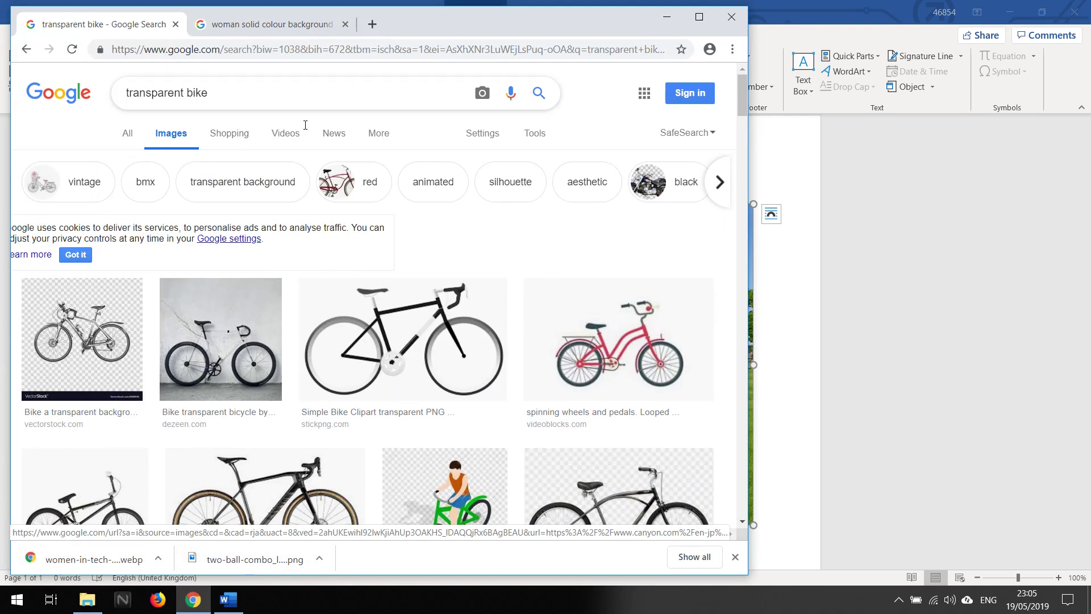
scroll(280, 256, "down", 3)
left_click(283, 258)
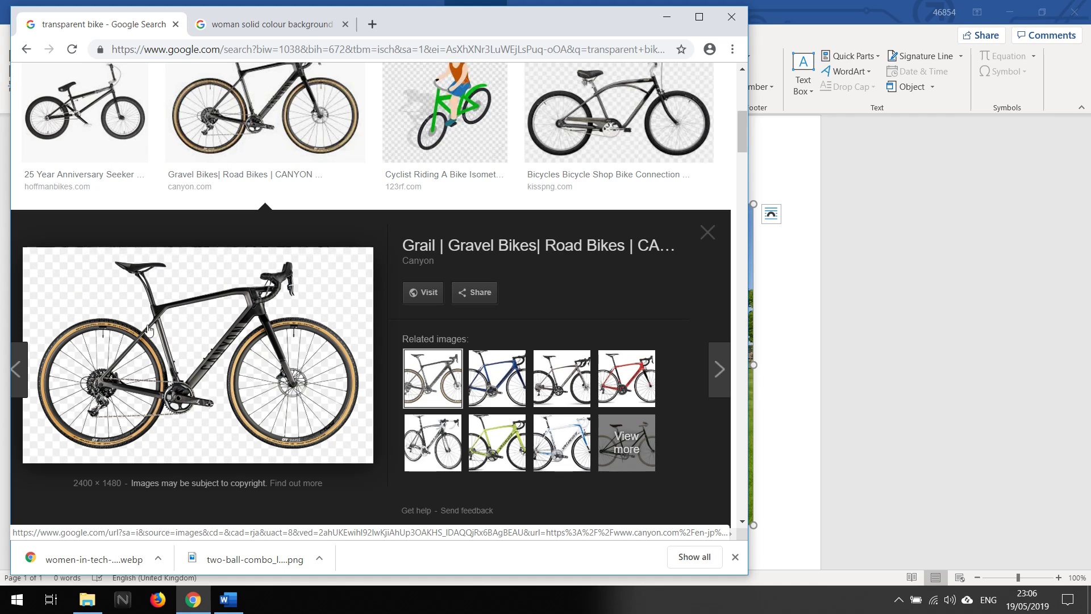
right_click(183, 344)
left_click(237, 487)
left_click(627, 215)
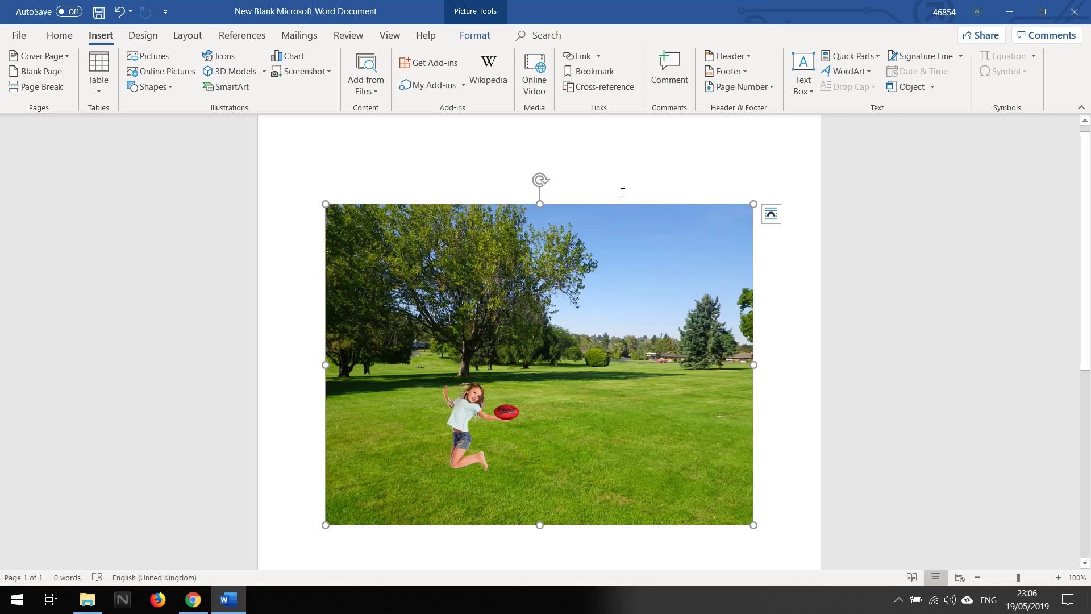
Paste the copied bike above the park photo with Keep Source Formatting
left_click(623, 193)
right_click(623, 193)
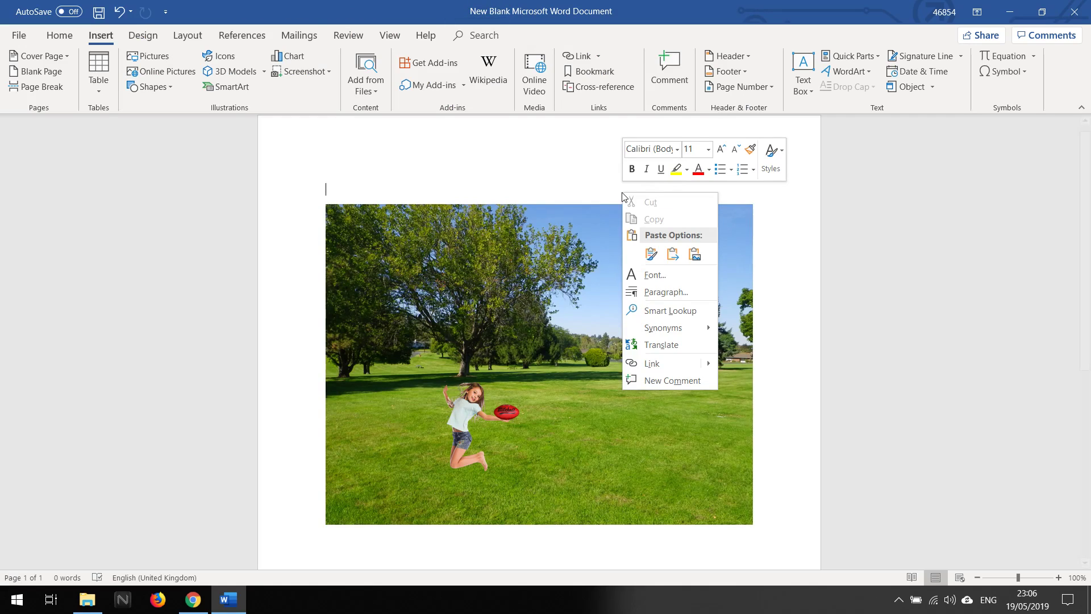
left_click(652, 254)
left_click(566, 312)
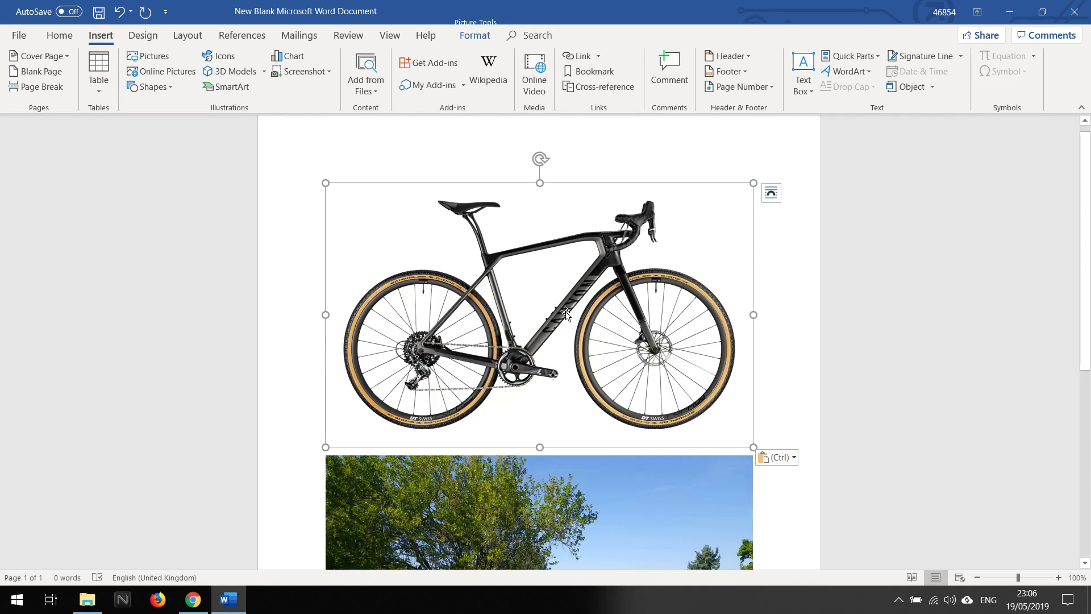
scroll(621, 296, "down", 3)
Set the bike to In Front of Text, shrink it, and place it on the lower-right grass
right_click(621, 297)
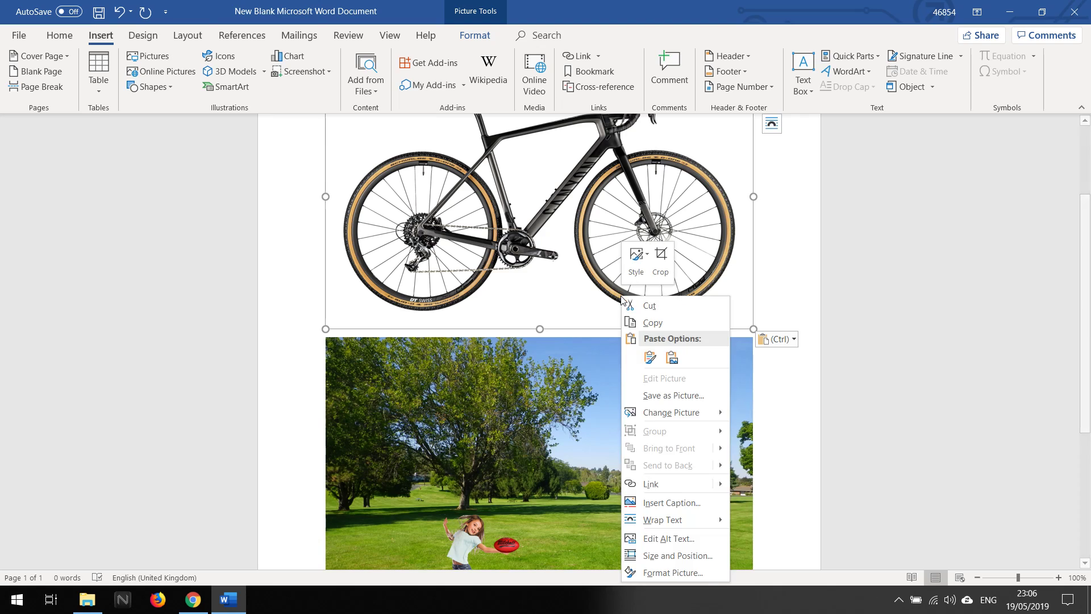
mouse_move(698, 520)
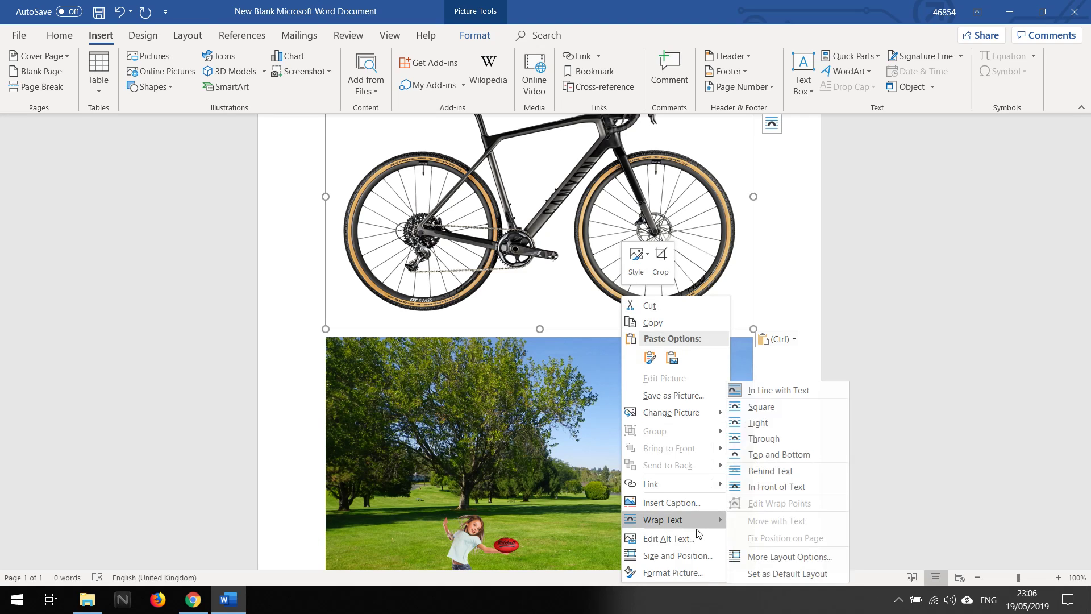
left_click(772, 488)
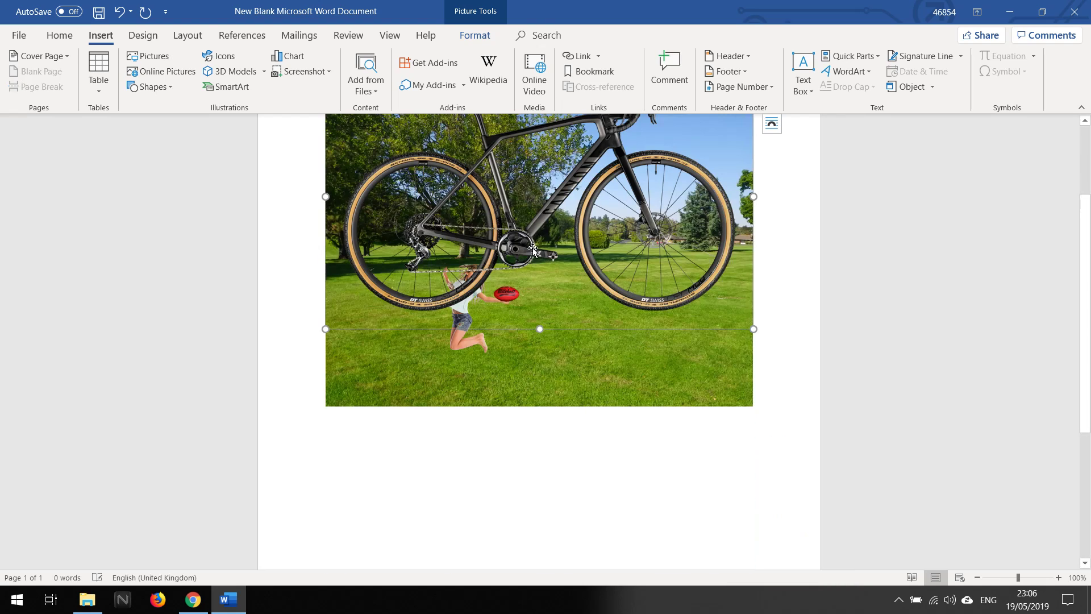
scroll(532, 251, "up", 2)
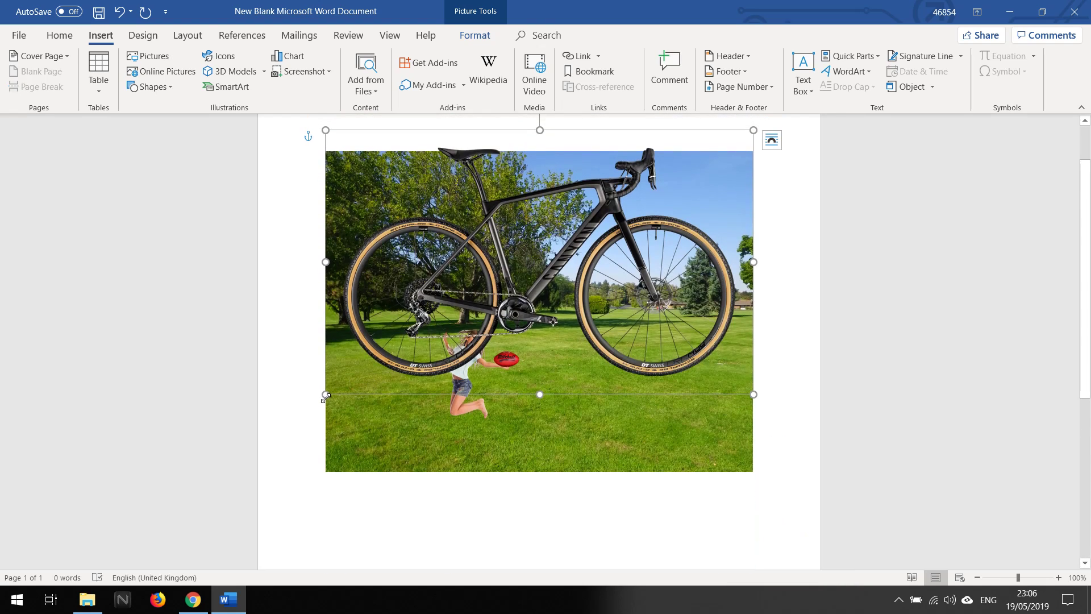
left_click_drag(326, 395, 529, 442)
left_click_drag(600, 426, 669, 440)
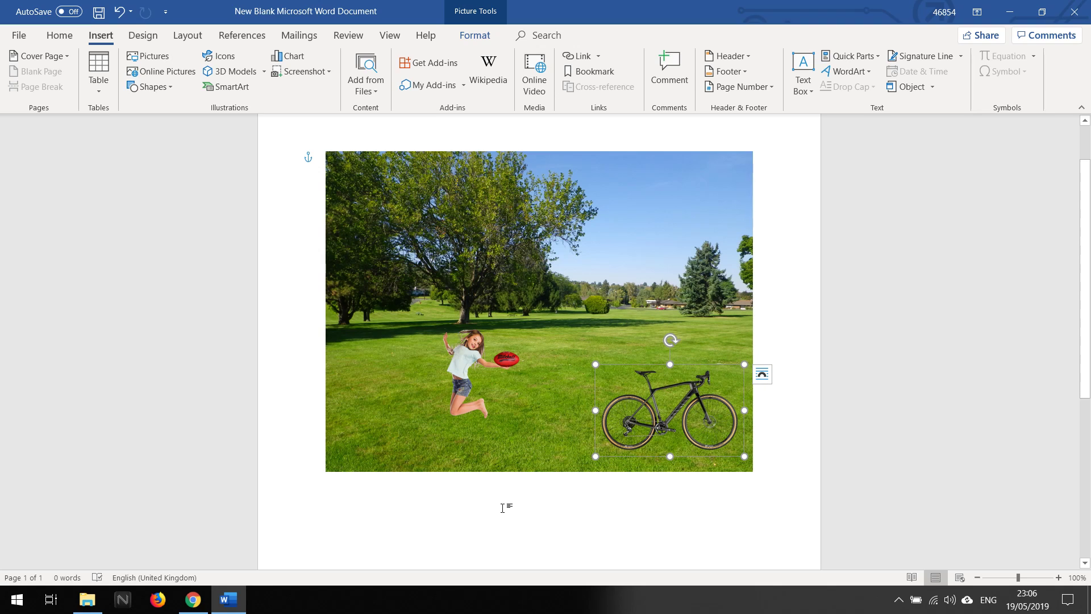
scroll(531, 554, "up", 1)
scroll(529, 540, "down", 2)
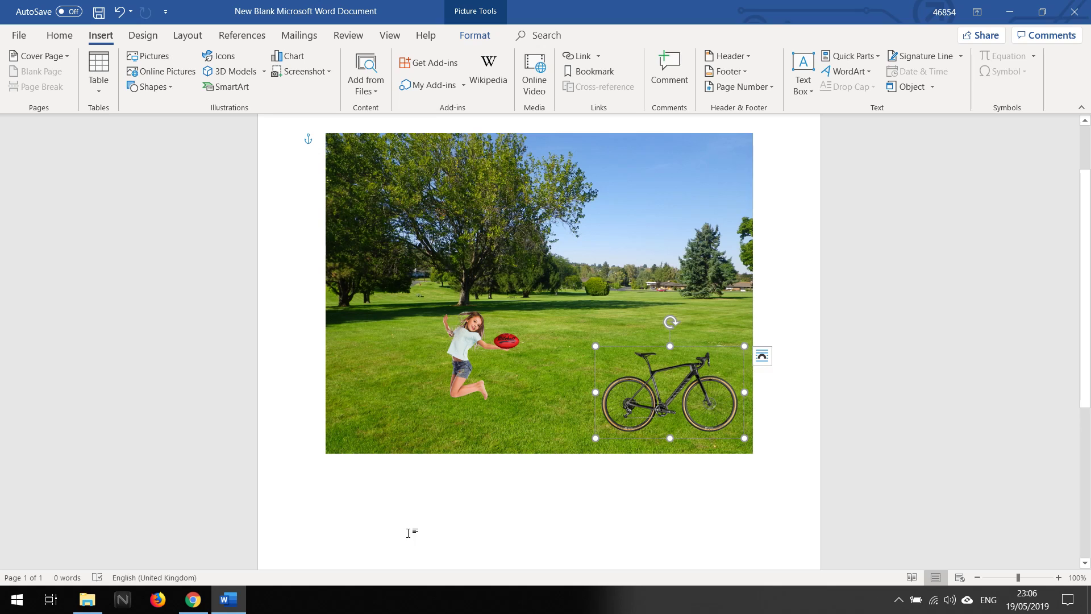
Copy the smiling woman on green background image in Chrome and return to Word
left_click(192, 599)
key("ctrl+Tab")
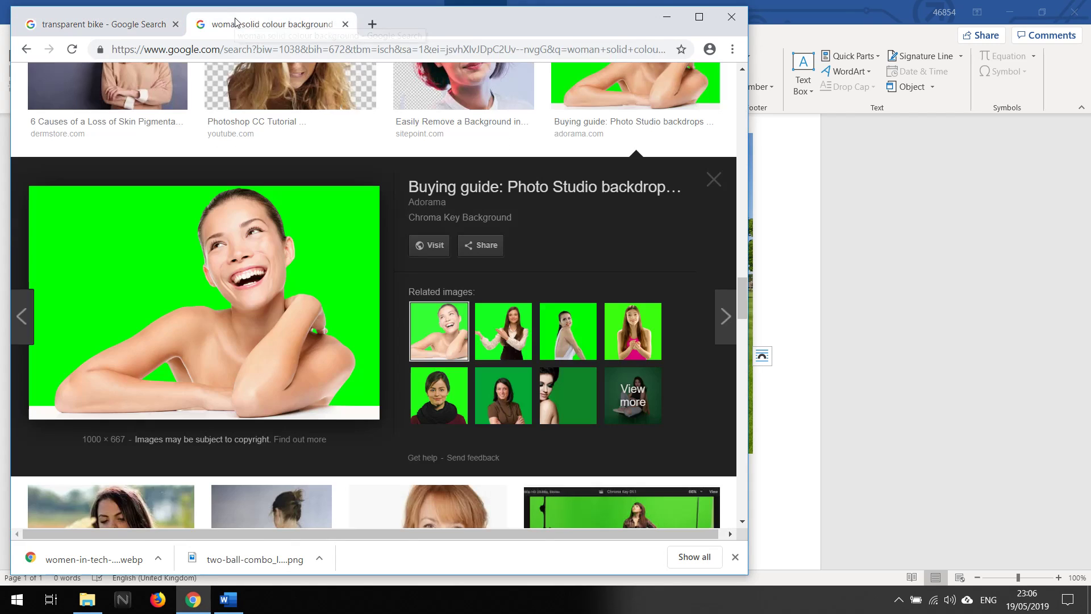
left_click(156, 269)
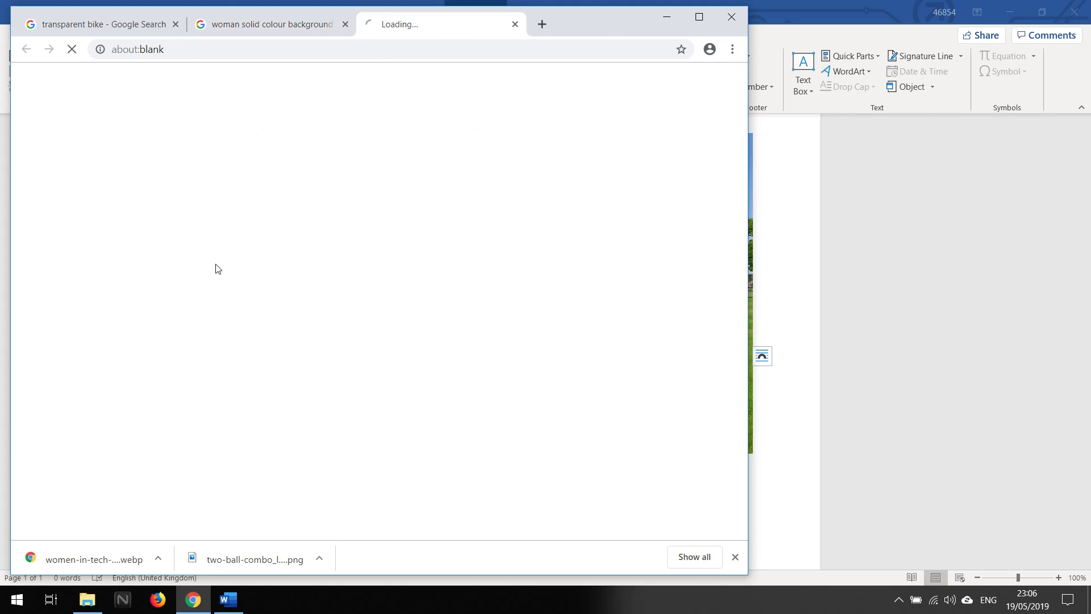
left_click(515, 24)
right_click(278, 248)
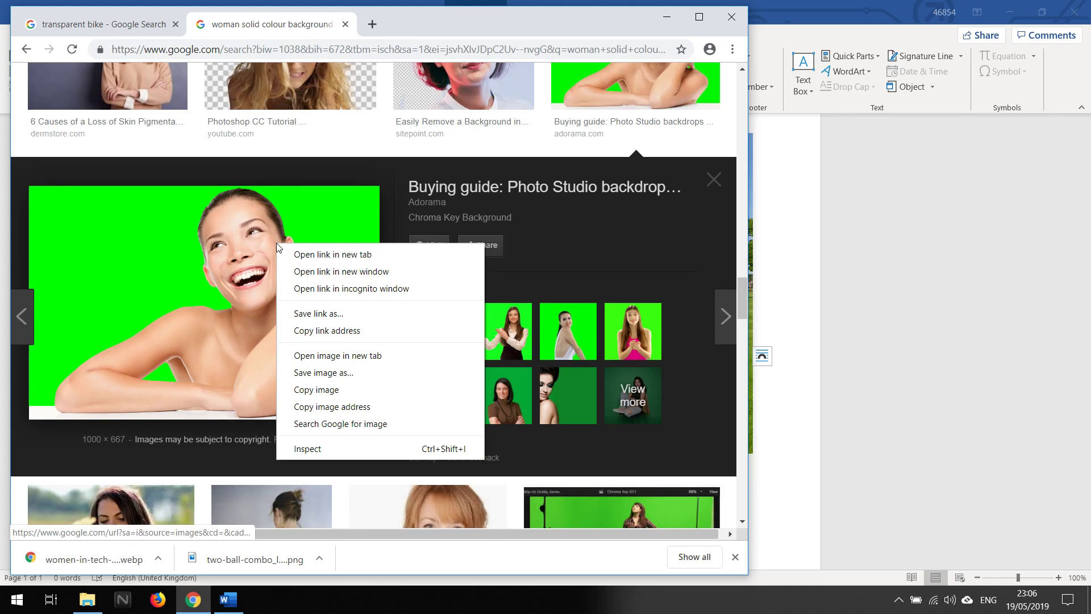
left_click(315, 391)
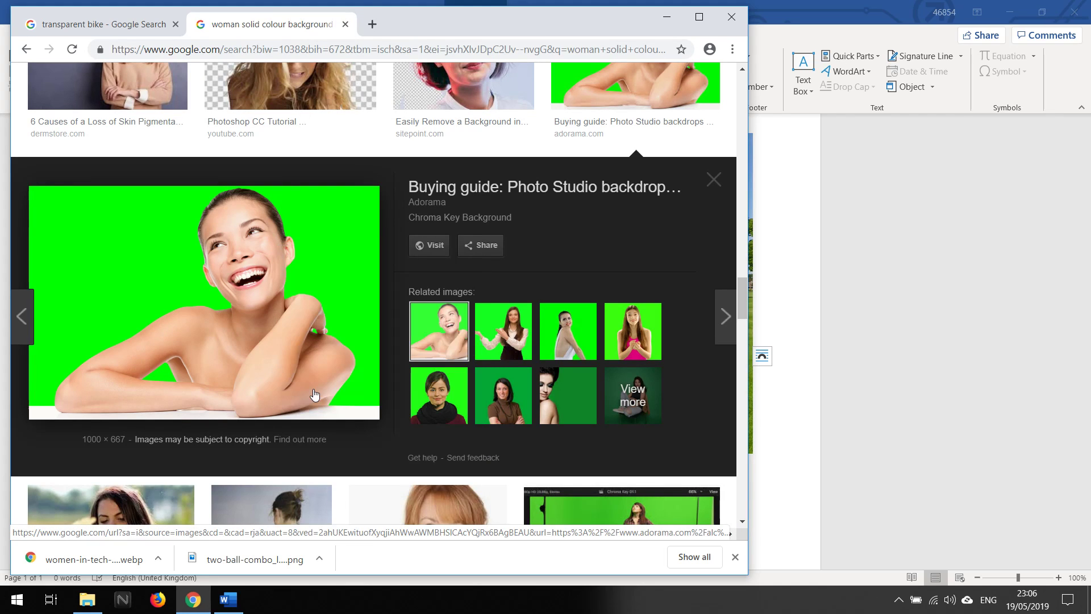
left_click(775, 290)
Paste the green-screen woman photo just below the park picture using Keep Source Formatting
scroll(716, 401, "up", 2)
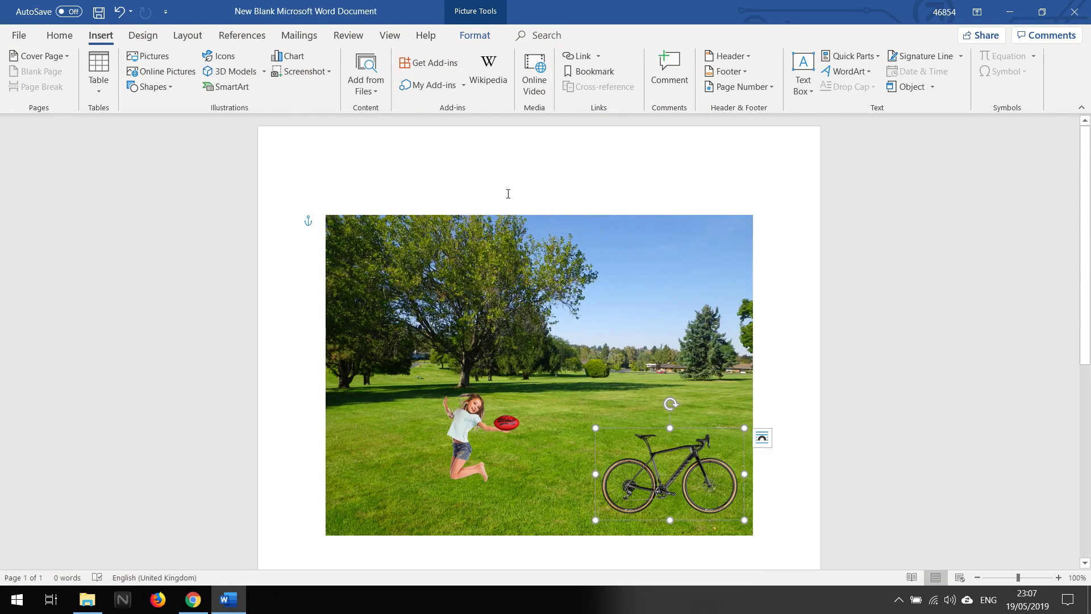
left_click(461, 200)
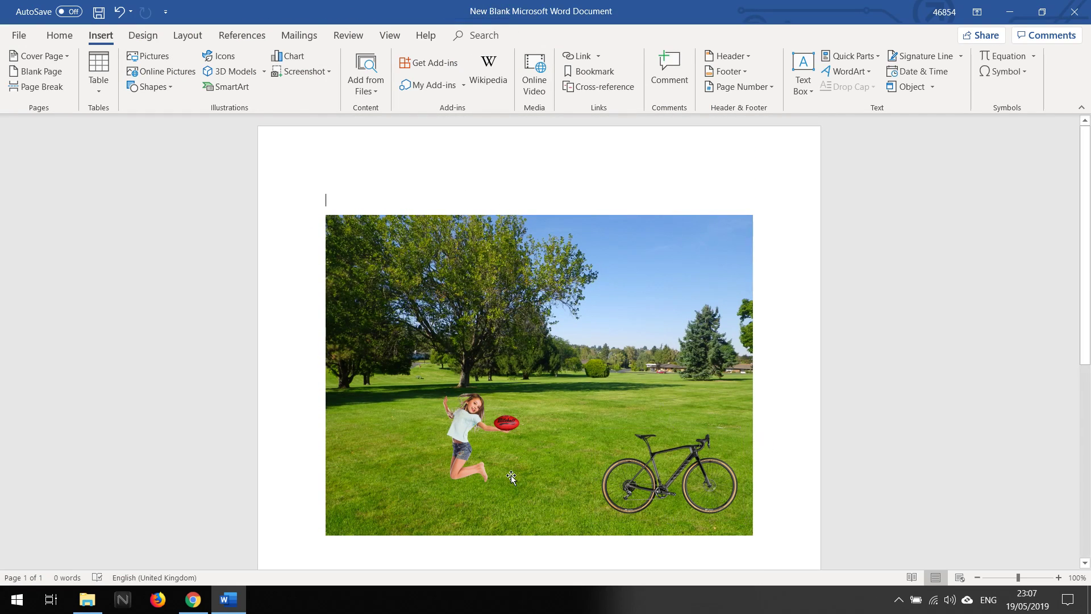
scroll(511, 475, "down", 4)
left_click(475, 447, "shift")
right_click(475, 447)
key("Escape")
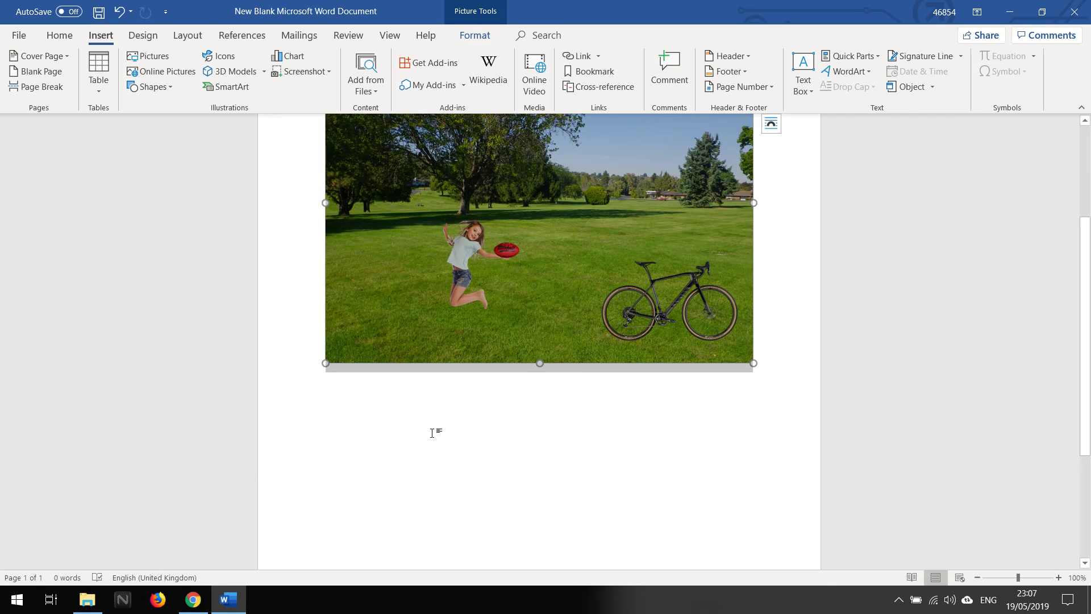
left_click(764, 350)
right_click(764, 349)
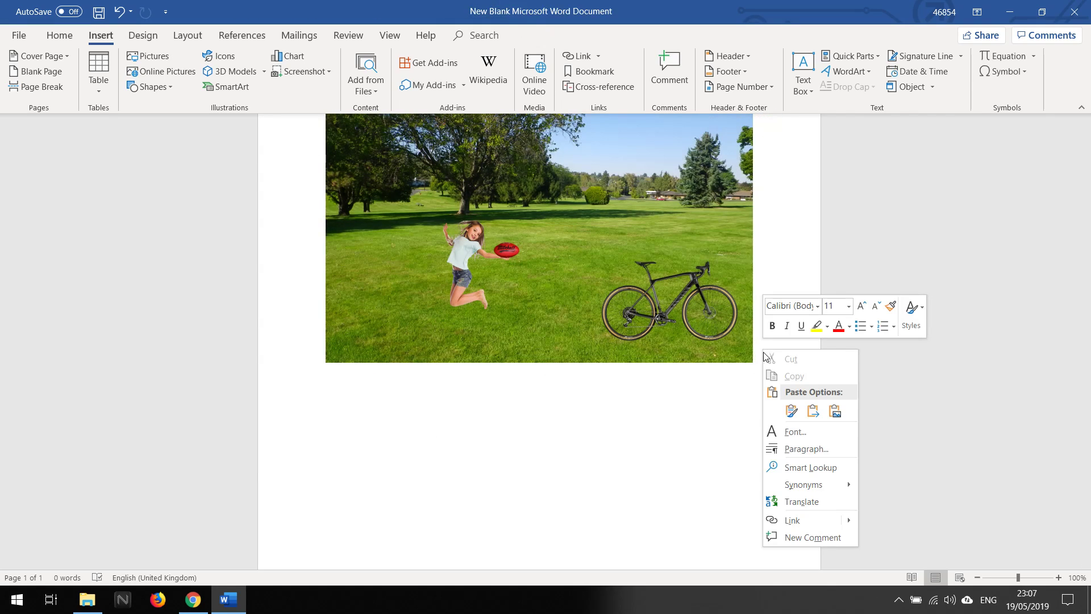
left_click(793, 419)
left_click(792, 410)
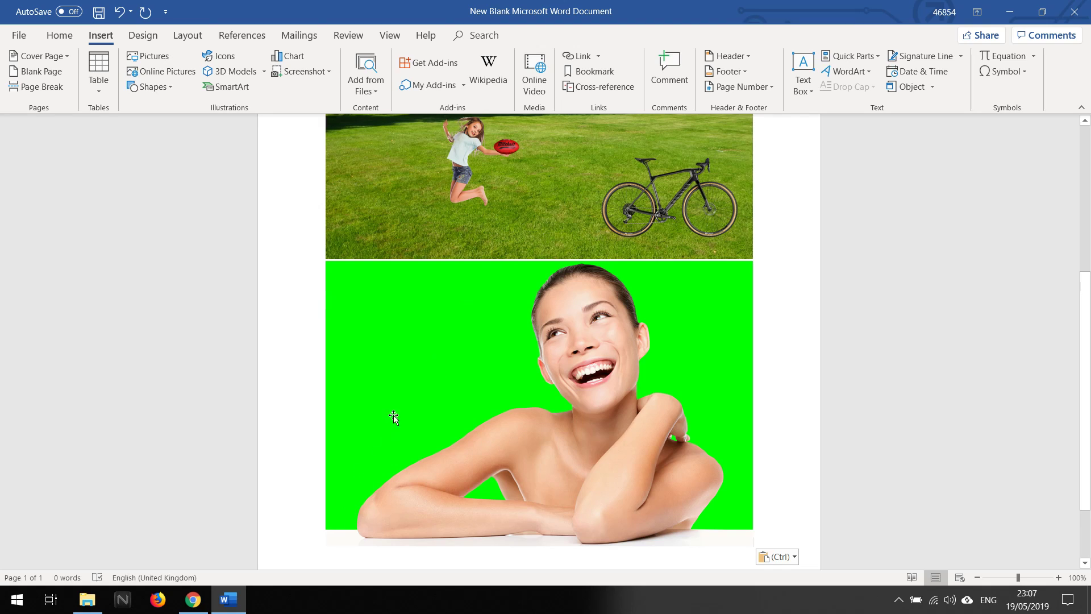
left_click(398, 355)
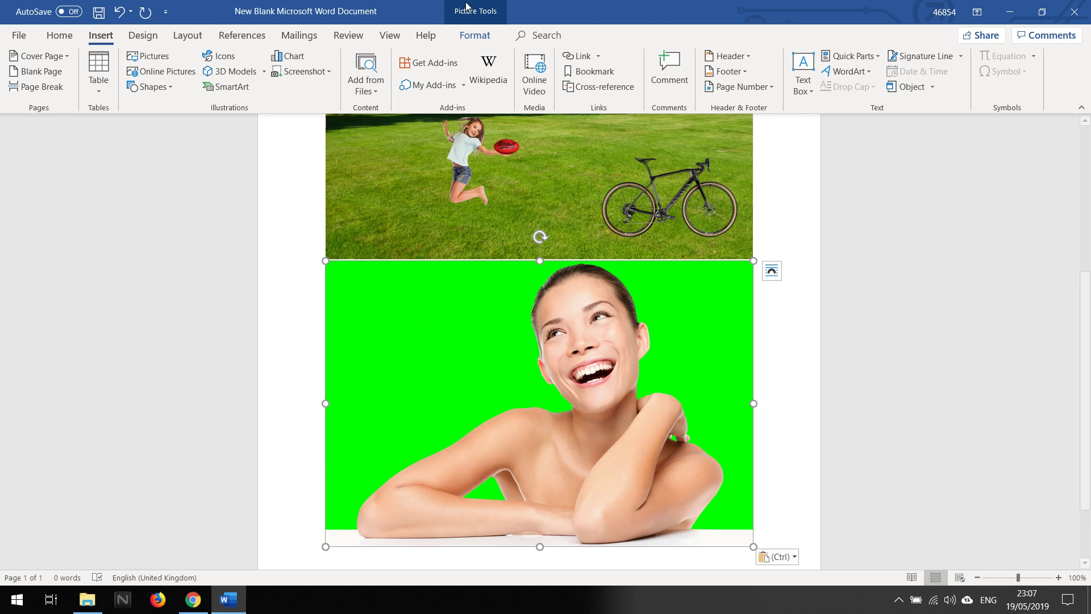
Use Color > Set Transparent Color on the woman photo's green backdrop to remove it
left_click(468, 21)
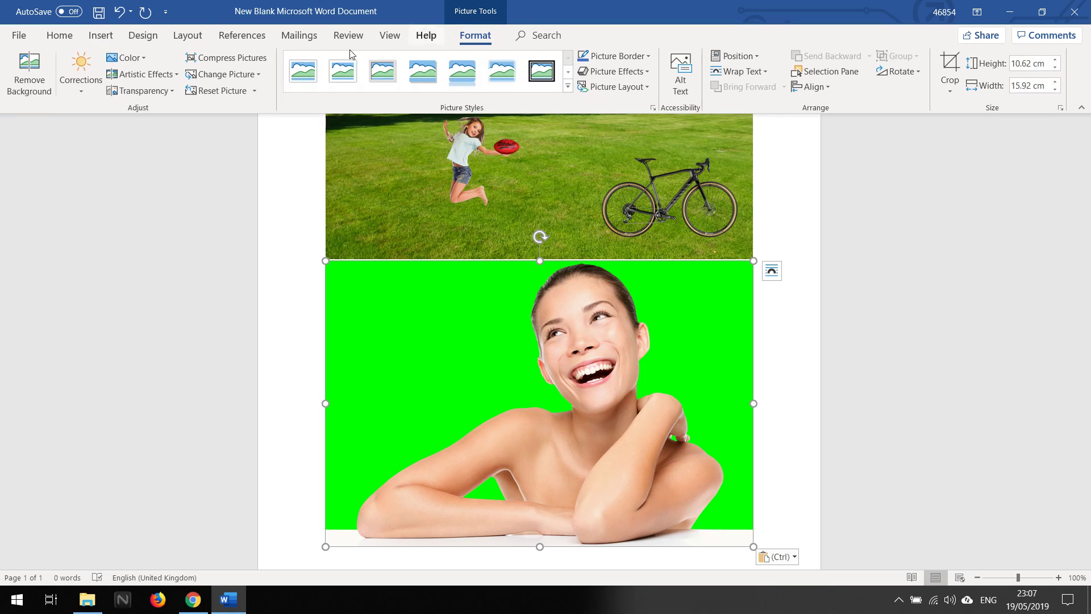
left_click(127, 58)
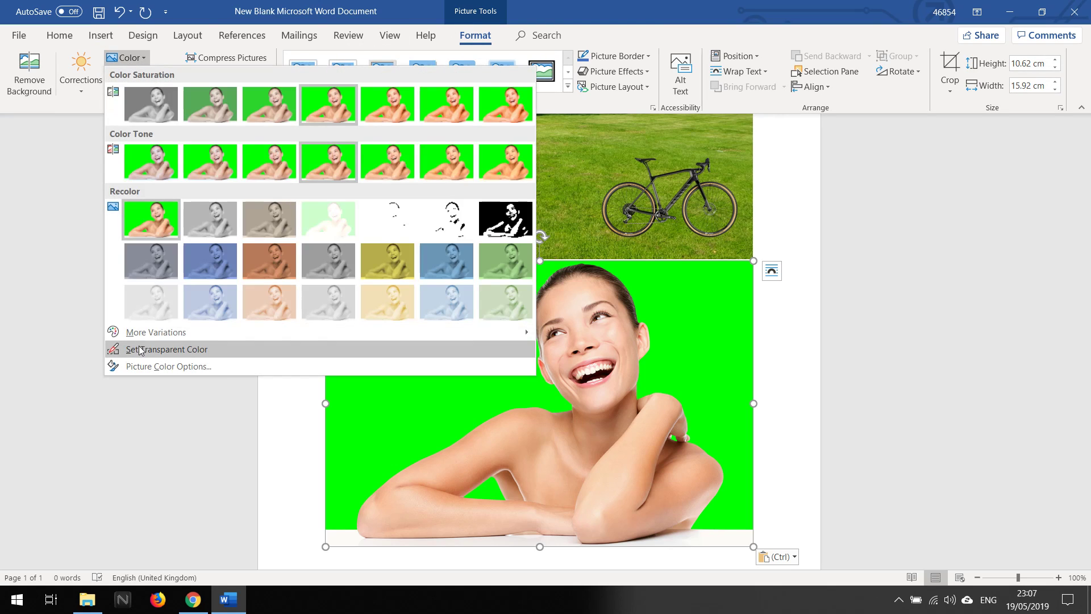
left_click(141, 350)
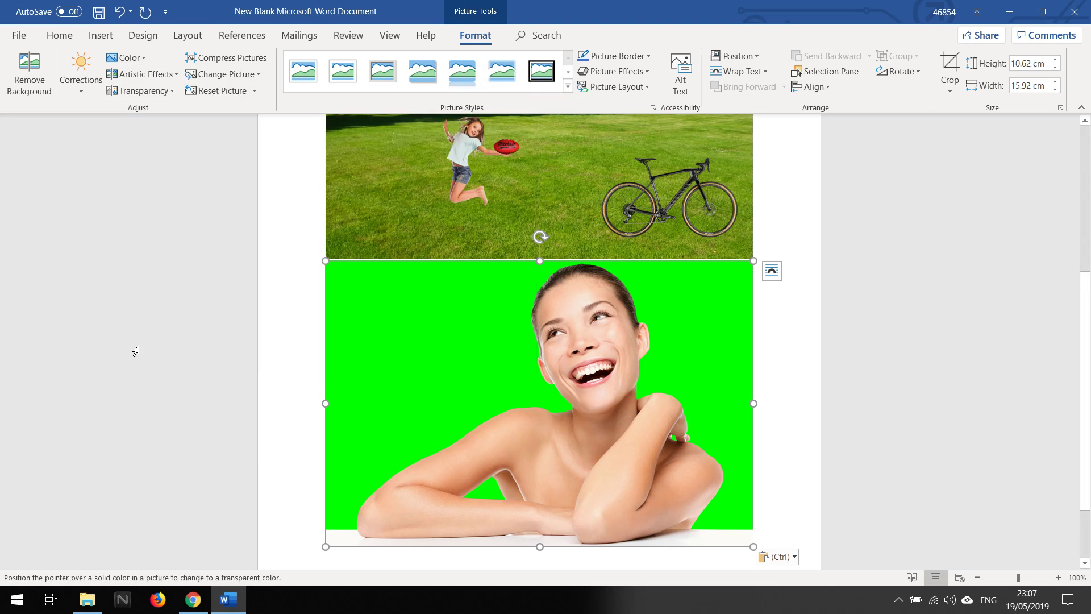
left_click(400, 352)
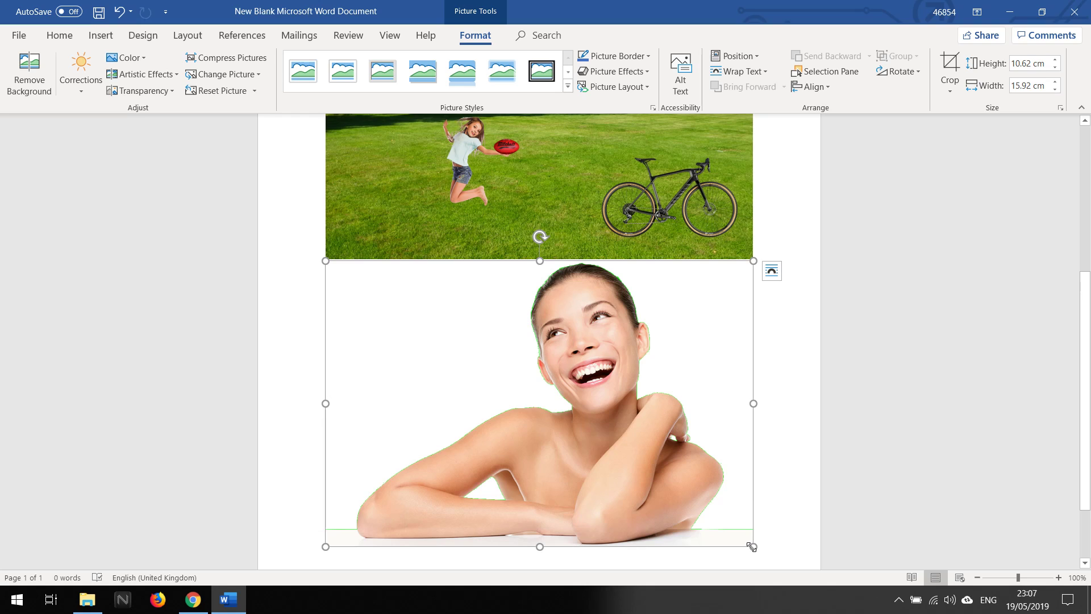
Shrink the woman picture and set its text wrapping to In Front of Text
left_click_drag(752, 546, 370, 350)
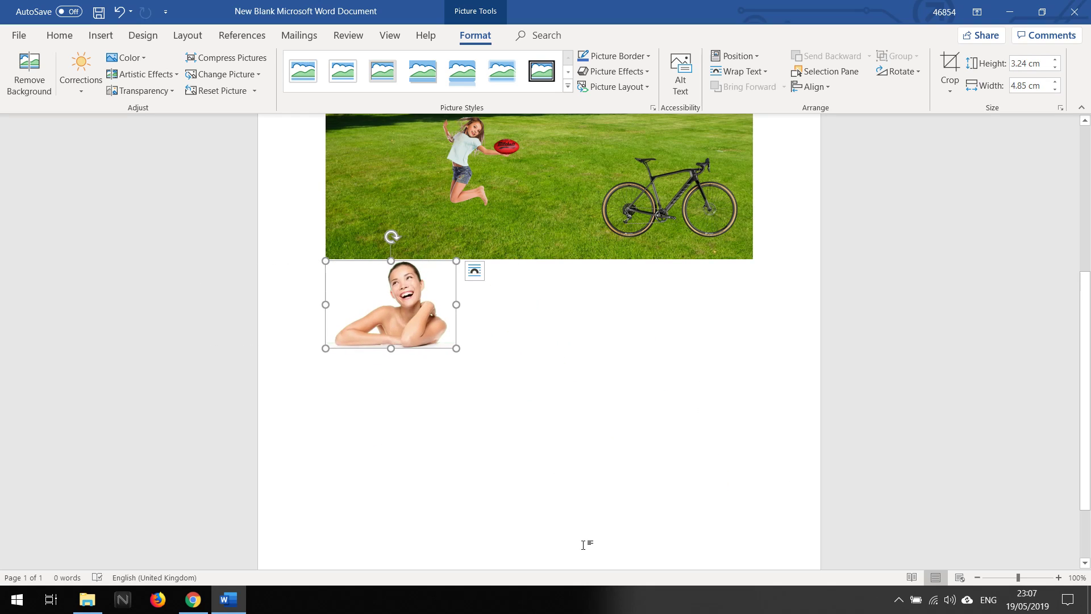
scroll(584, 545, "up", 3)
left_click_drag(415, 472, 607, 414)
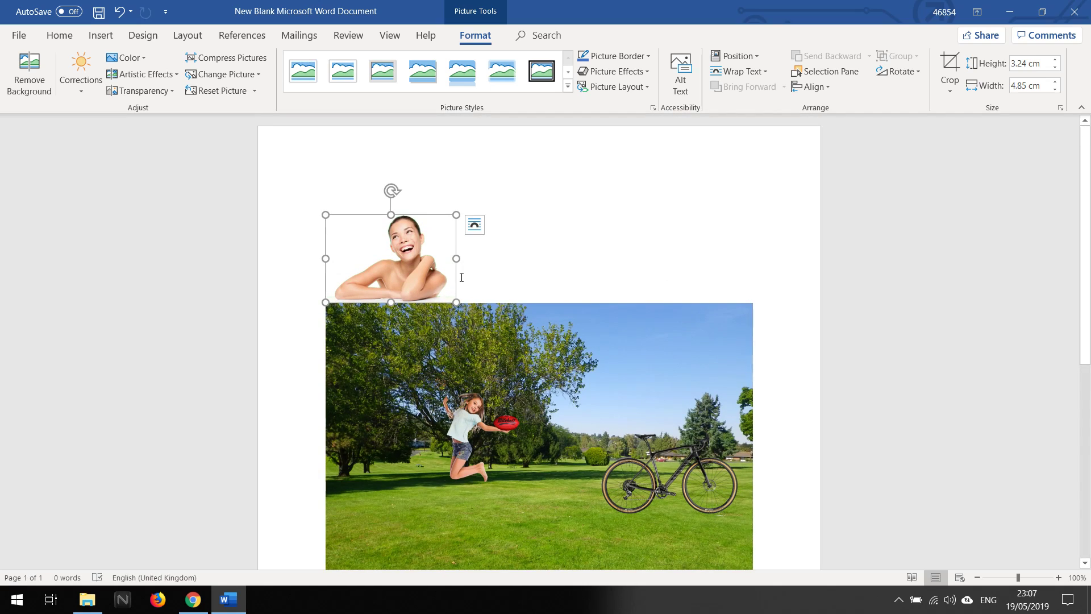
right_click(420, 280)
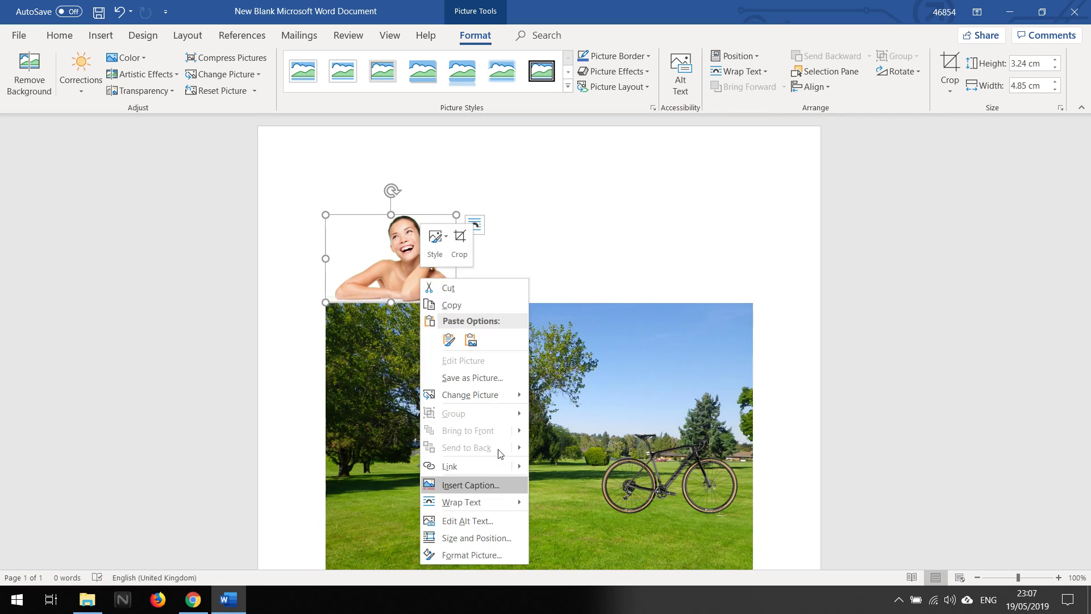
mouse_move(514, 502)
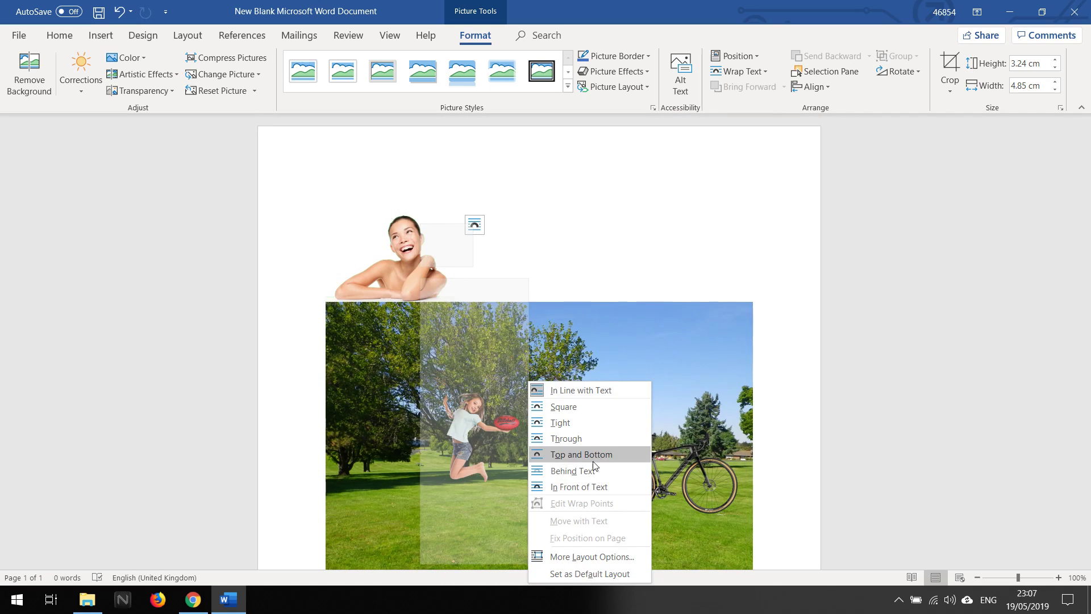
left_click(591, 485)
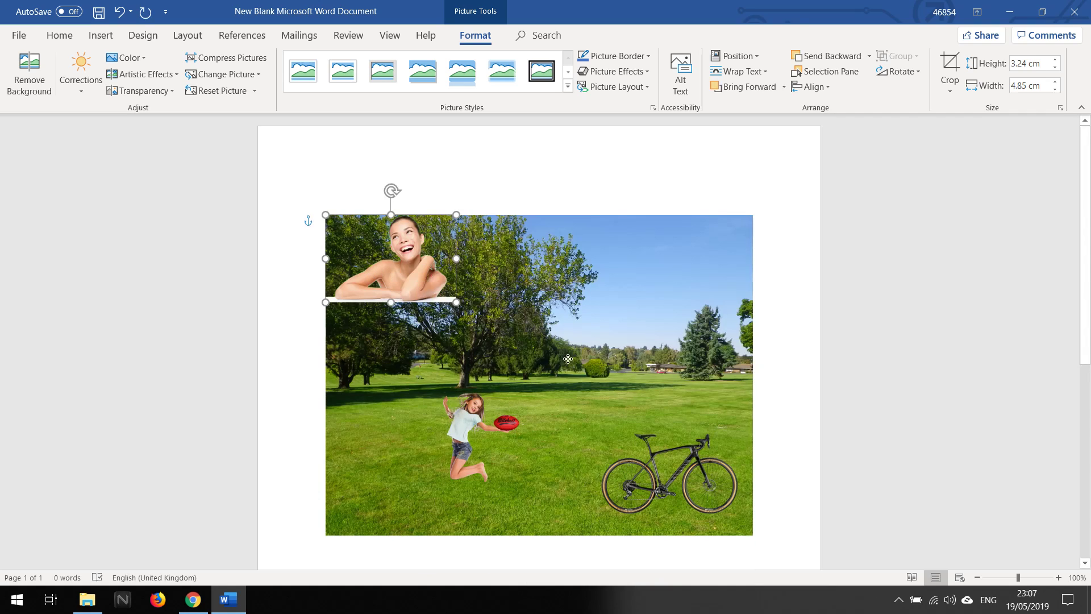
Place the woman at the park photo's bottom-right and move the bike to its bottom-left
left_click_drag(394, 254, 682, 489)
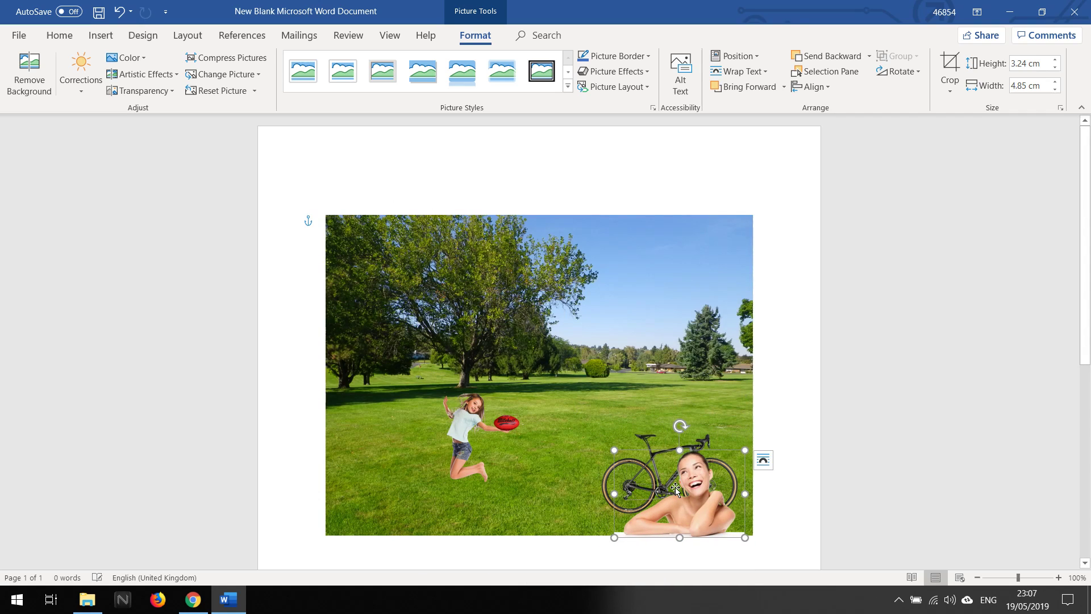
left_click(605, 475)
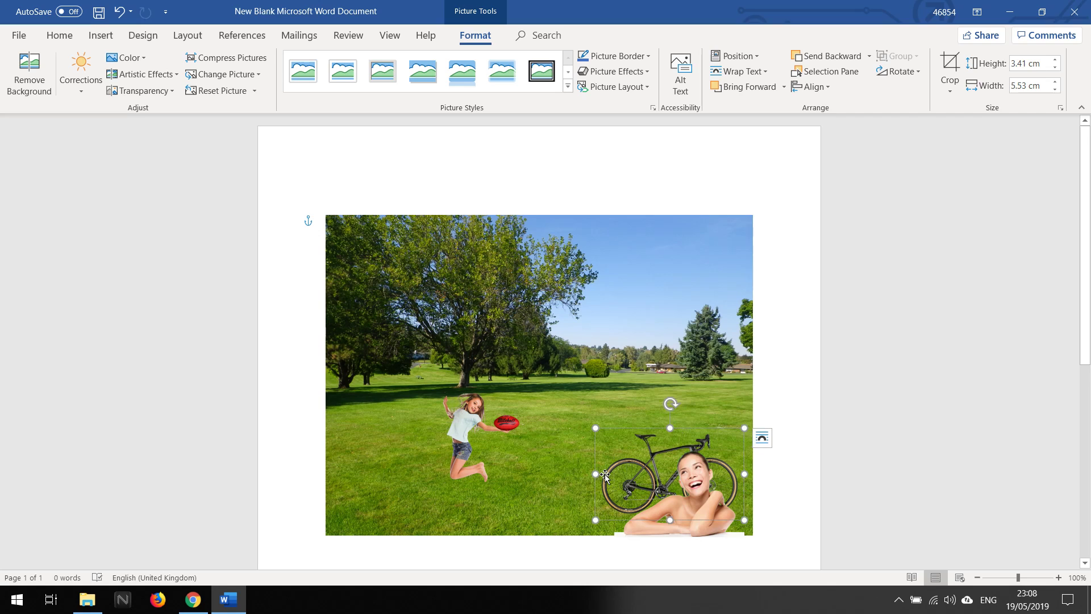
left_click_drag(605, 476, 349, 489)
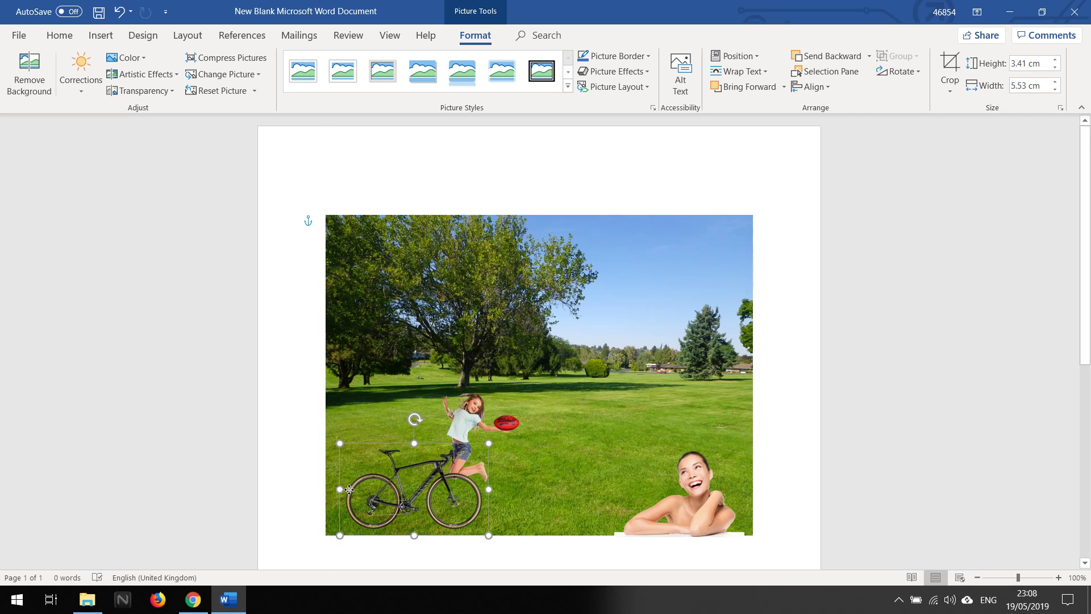
mouse_move(688, 491)
left_mouse_down()
mouse_move(697, 484)
mouse_move(696, 498)
mouse_move(694, 489)
left_mouse_up()
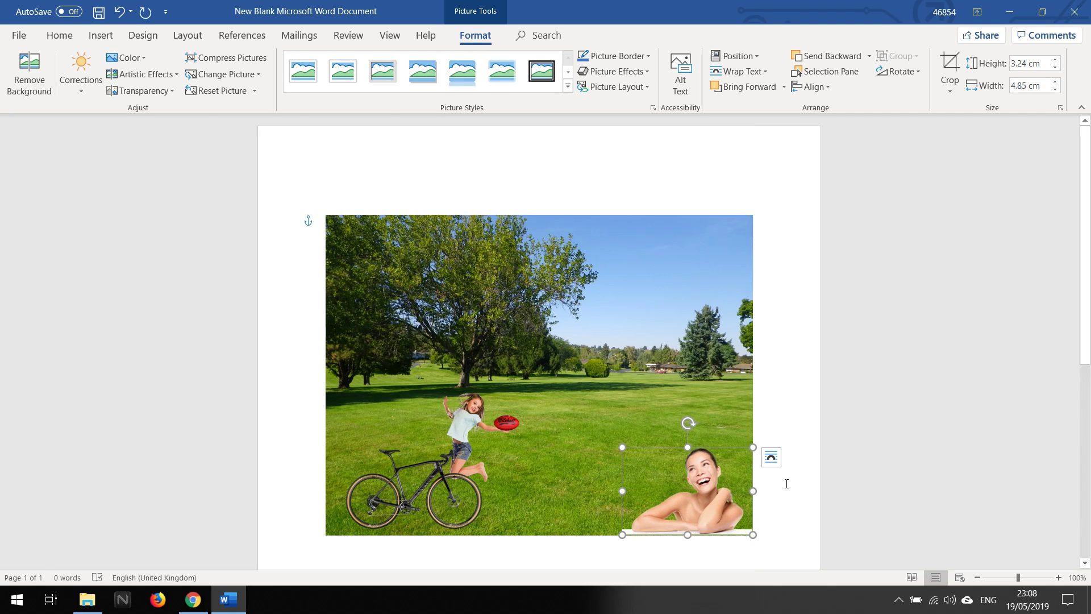
left_click(787, 484)
scroll(787, 483, "down", 2)
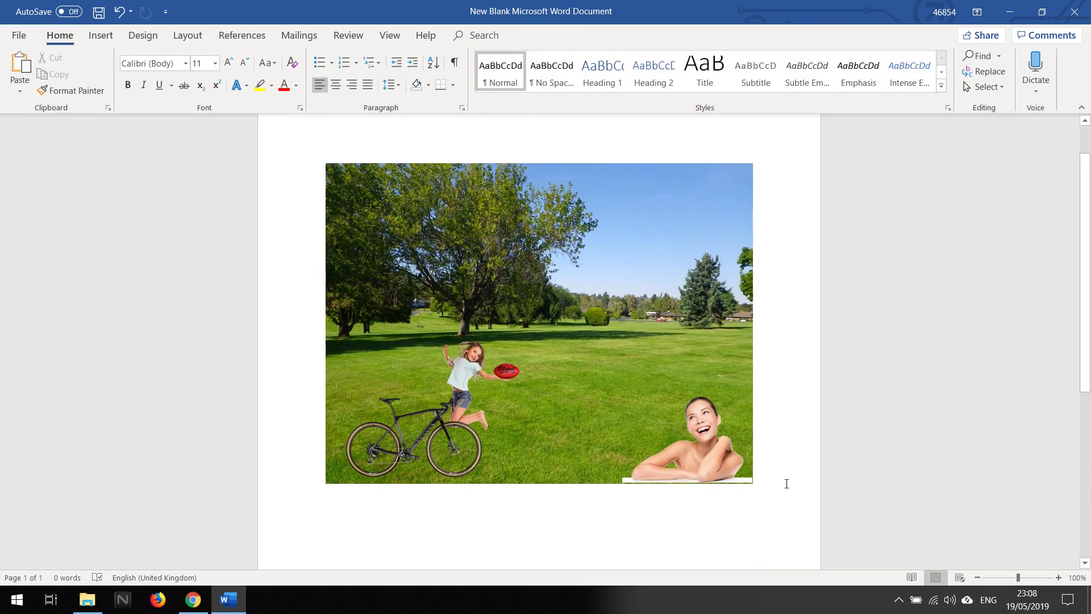
left_click(704, 434)
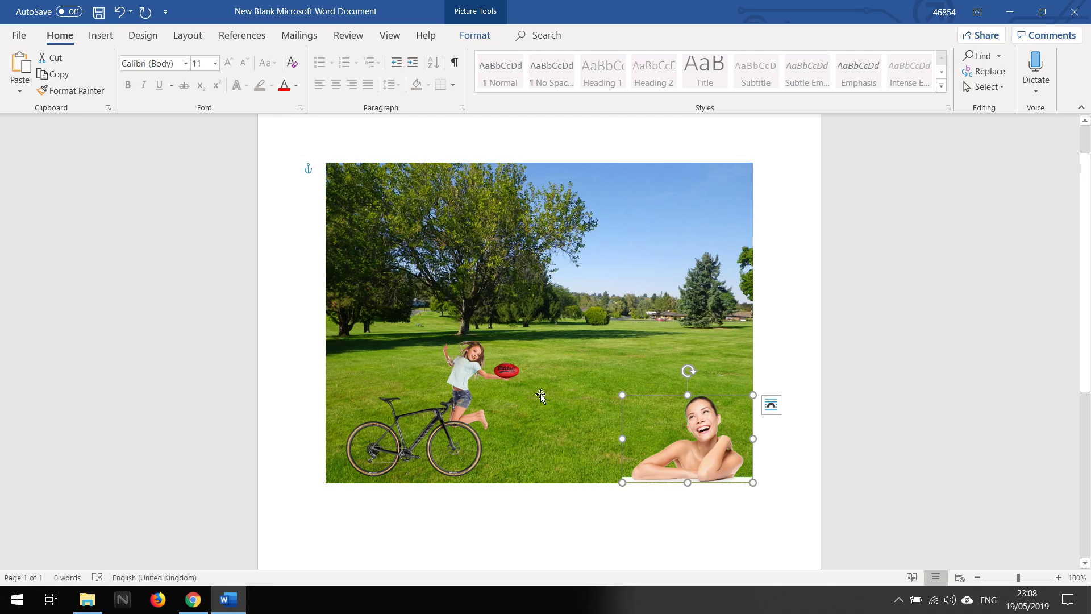
scroll(547, 397, "up", 1)
scroll(547, 397, "down", 2)
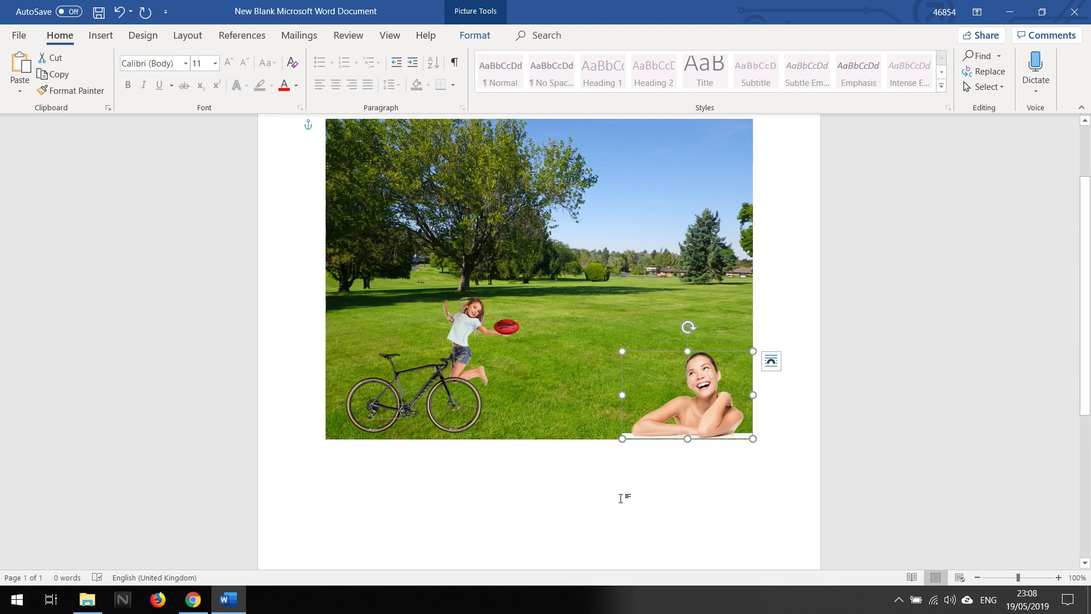
scroll(622, 498, "down", 3)
scroll(623, 497, "up", 5)
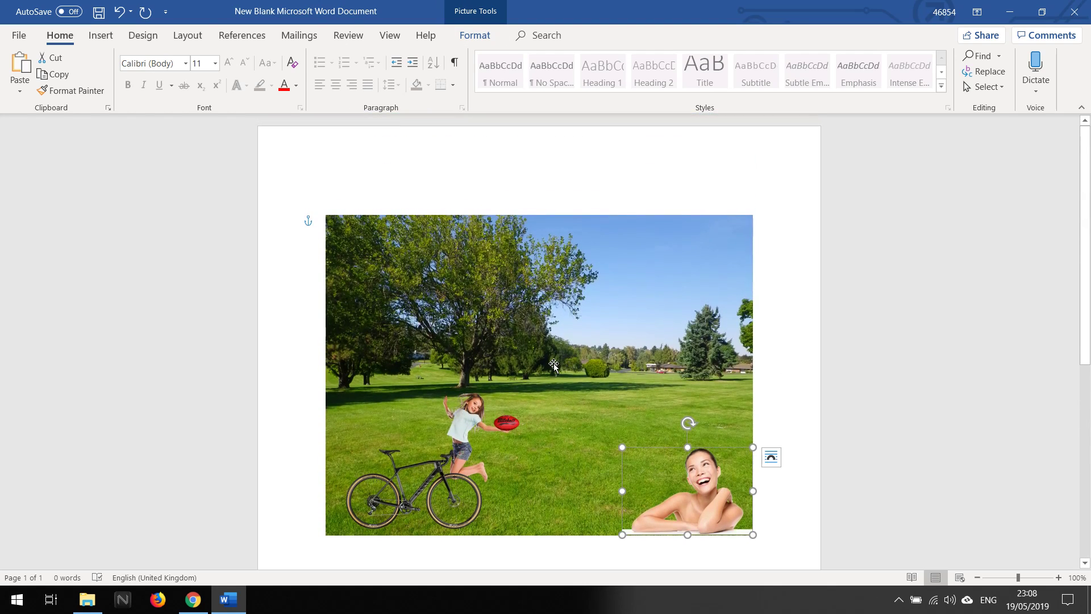
scroll(553, 363, "down", 3)
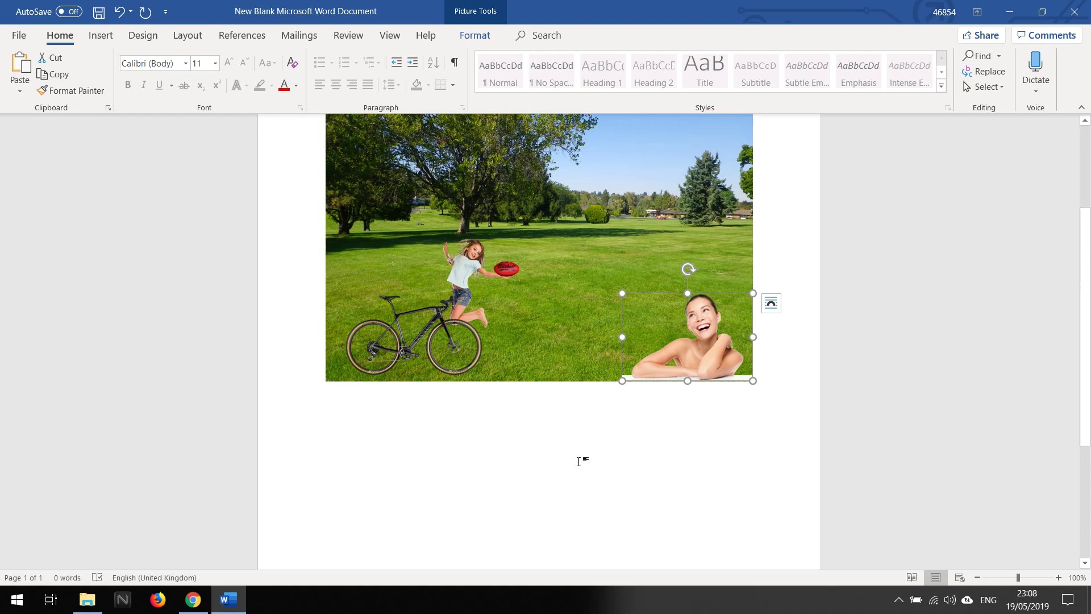
scroll(579, 461, "up", 2)
scroll(580, 459, "down", 1)
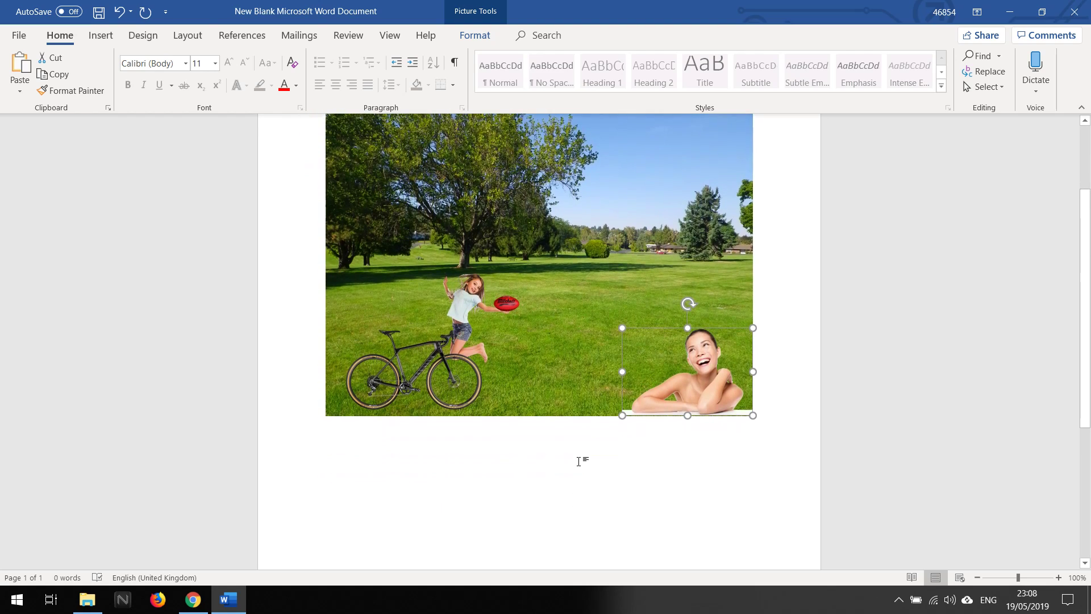